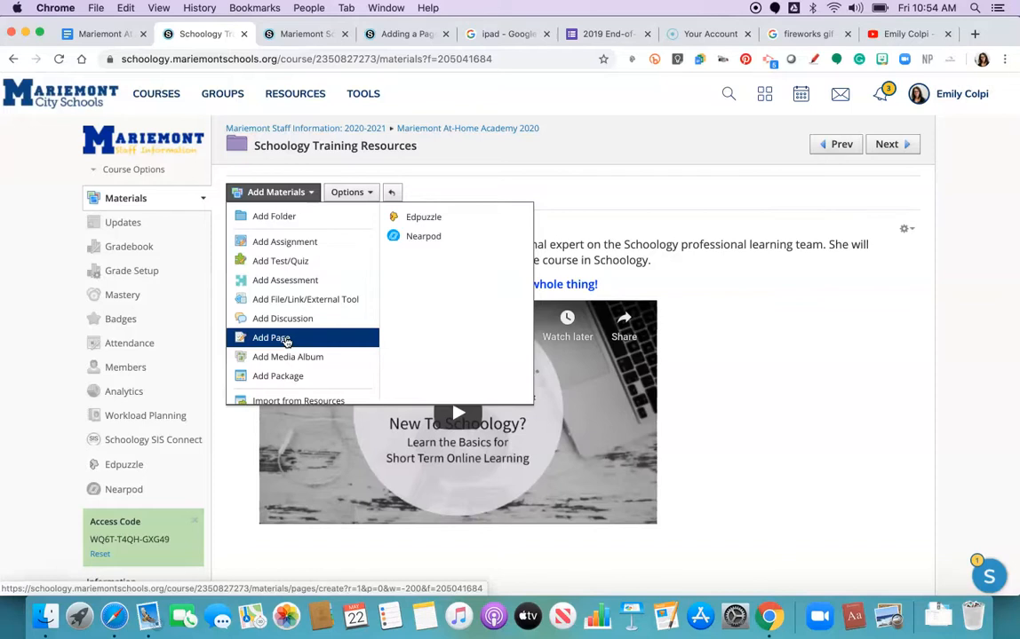
Step: Open the Unit 1 folder, then its Lesson 1: Organizing your Course Dashboard and Navigating the Homepage folder
click(536, 189)
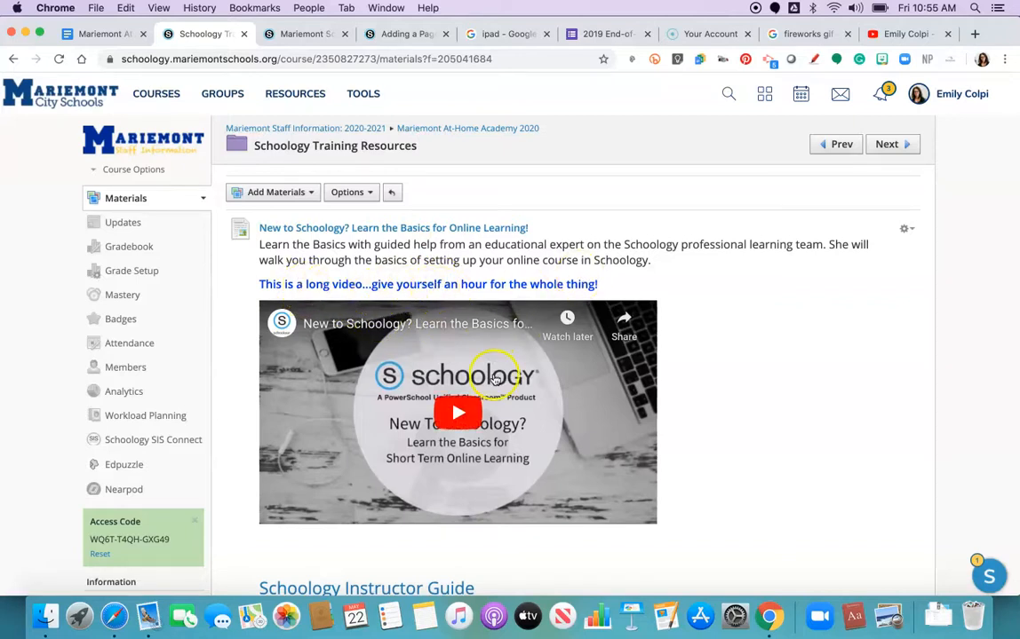
scroll(728, 371, down, 3)
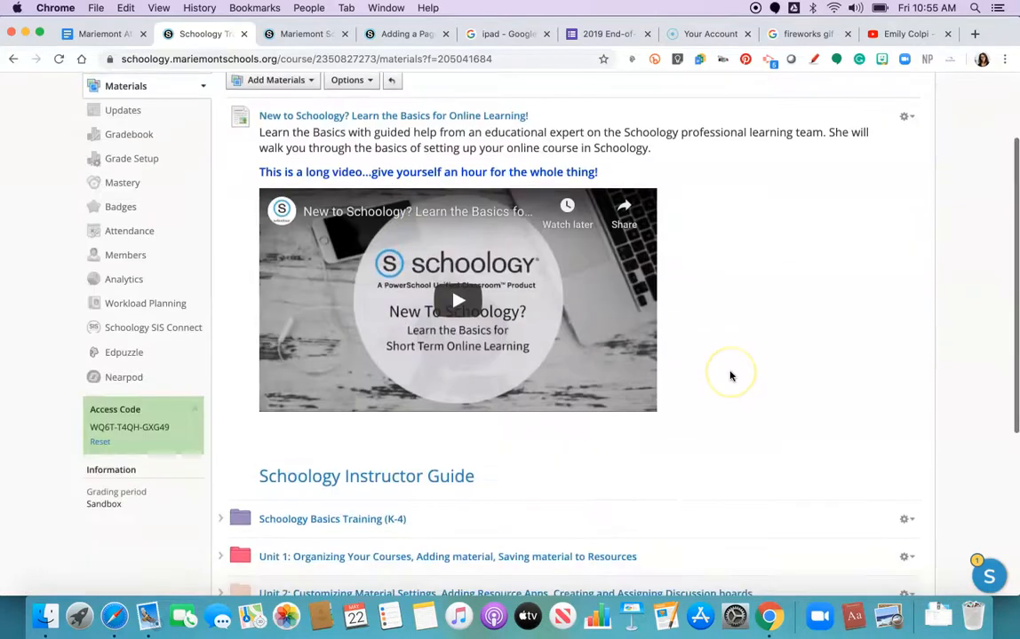
scroll(729, 377, down, 3)
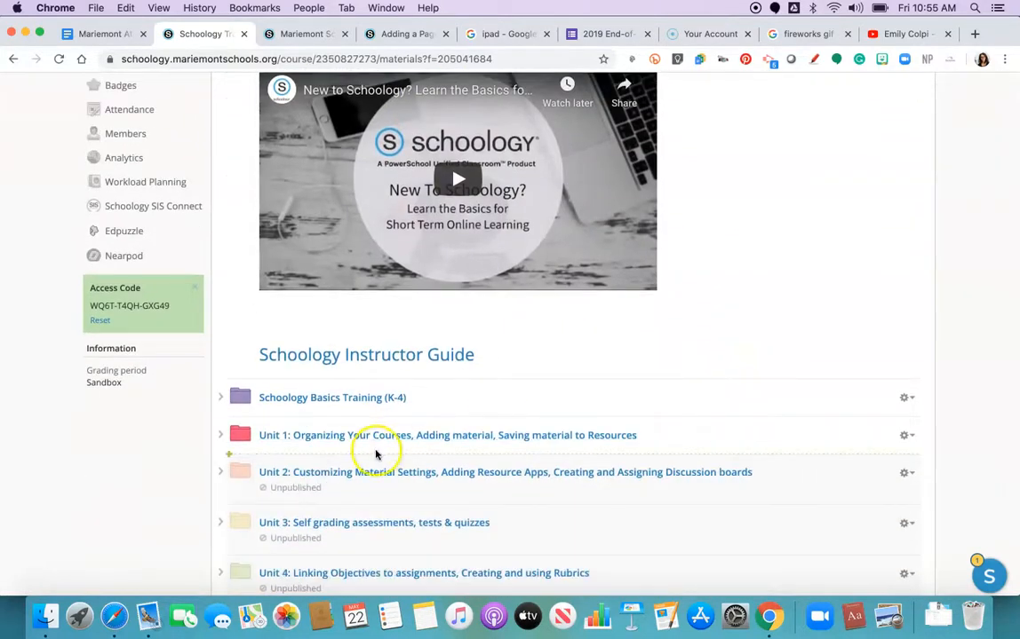
click(373, 443)
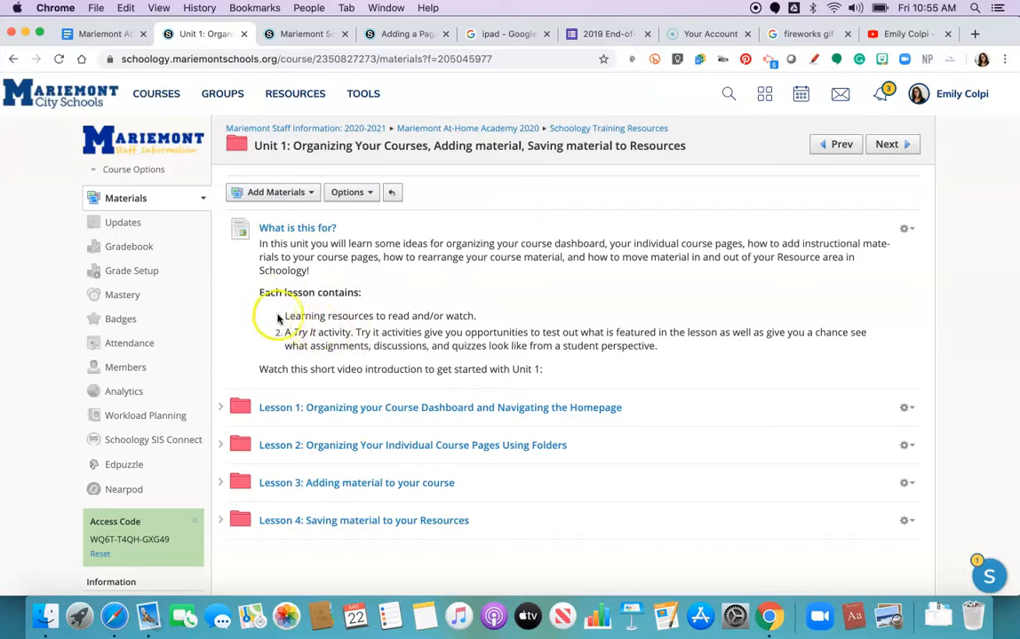
click(285, 410)
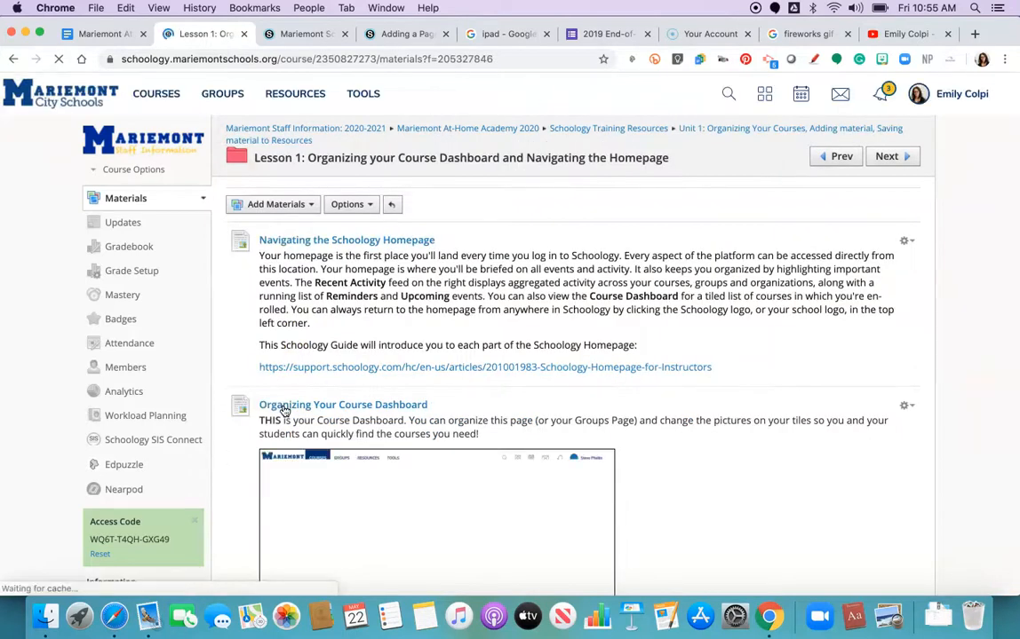
Step: Add a new page to Lesson 1 titled Play Page with the body text Welcome to this class
scroll(299, 300, down, 1)
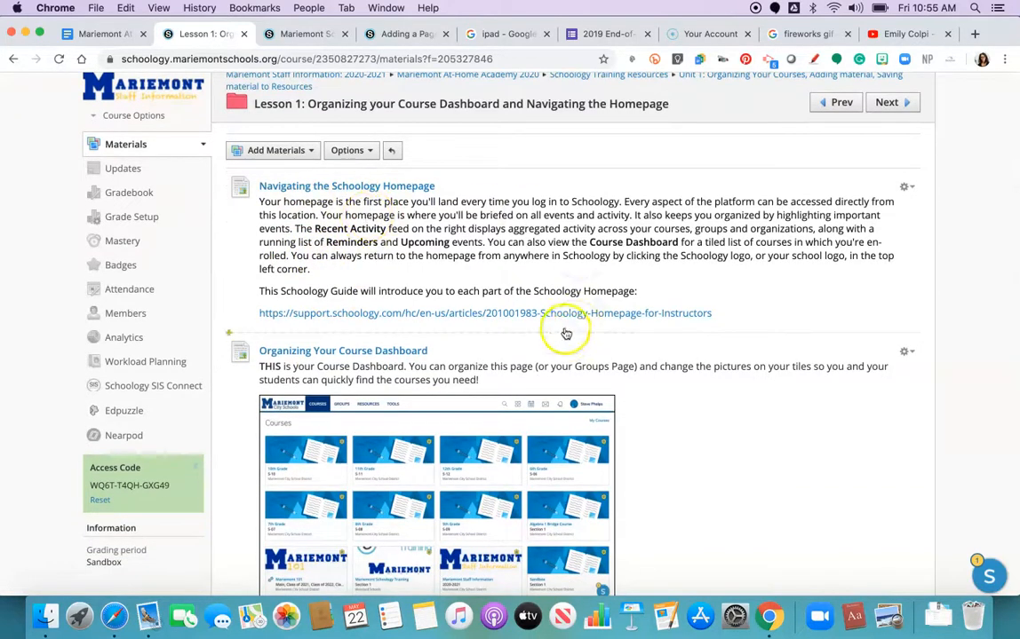
scroll(391, 484, down, 2)
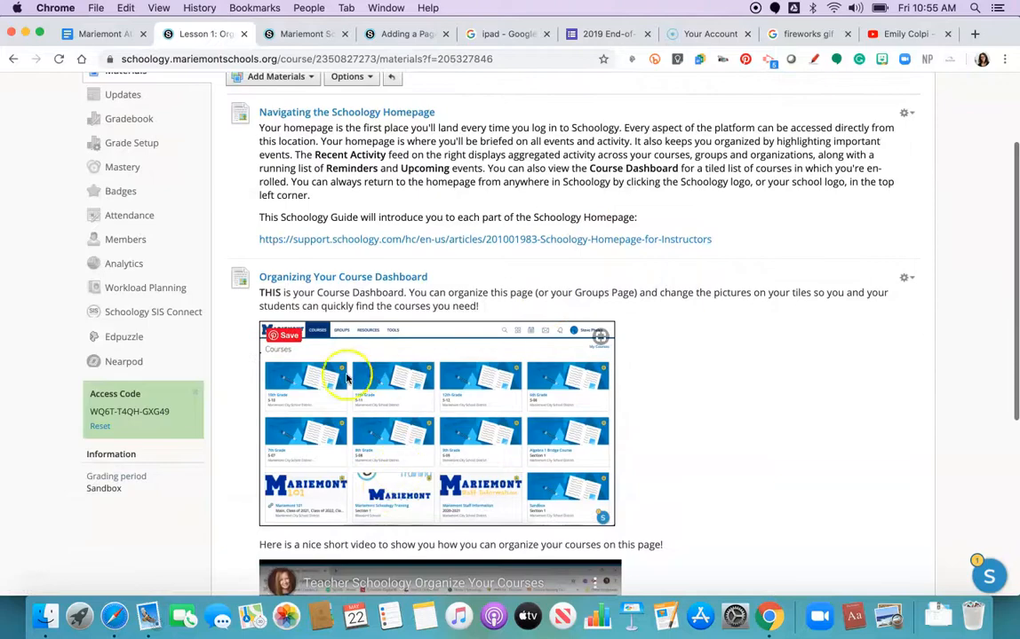
scroll(441, 396, down, 5)
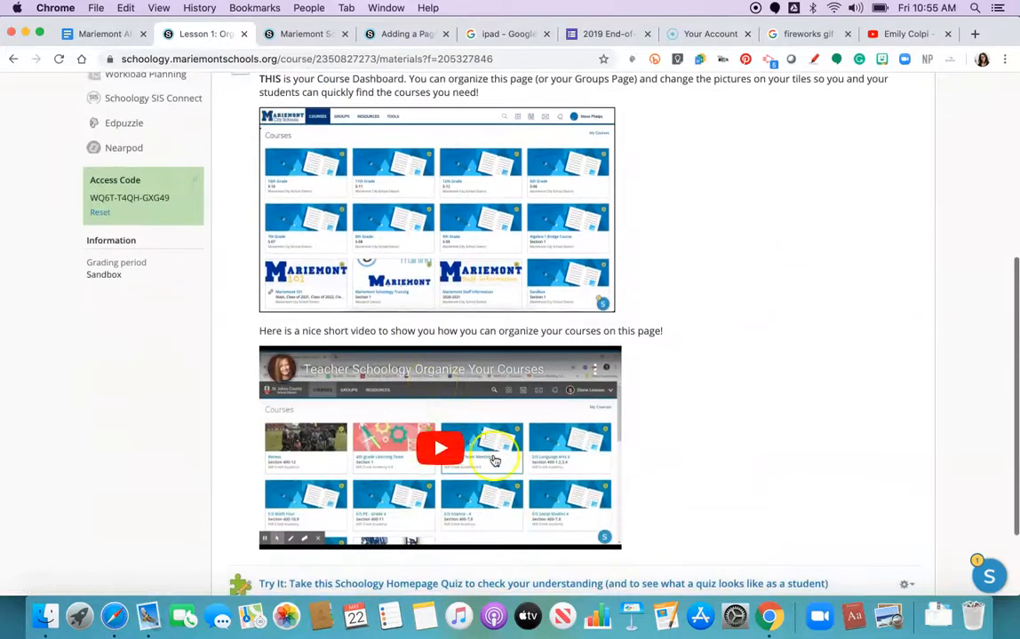
scroll(450, 460, down, 3)
scroll(451, 459, up, 10)
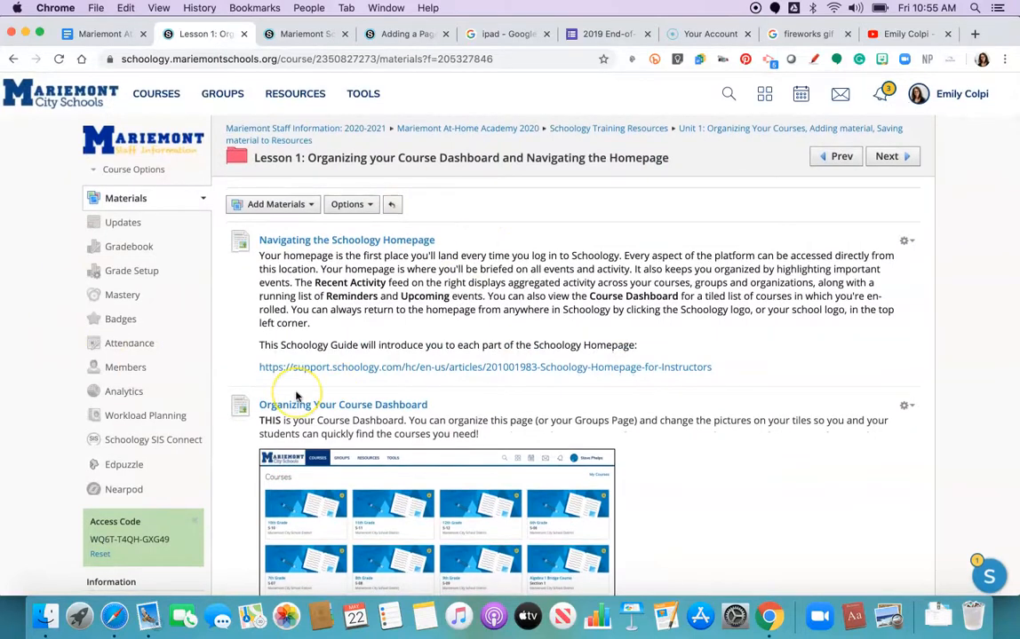
click(306, 205)
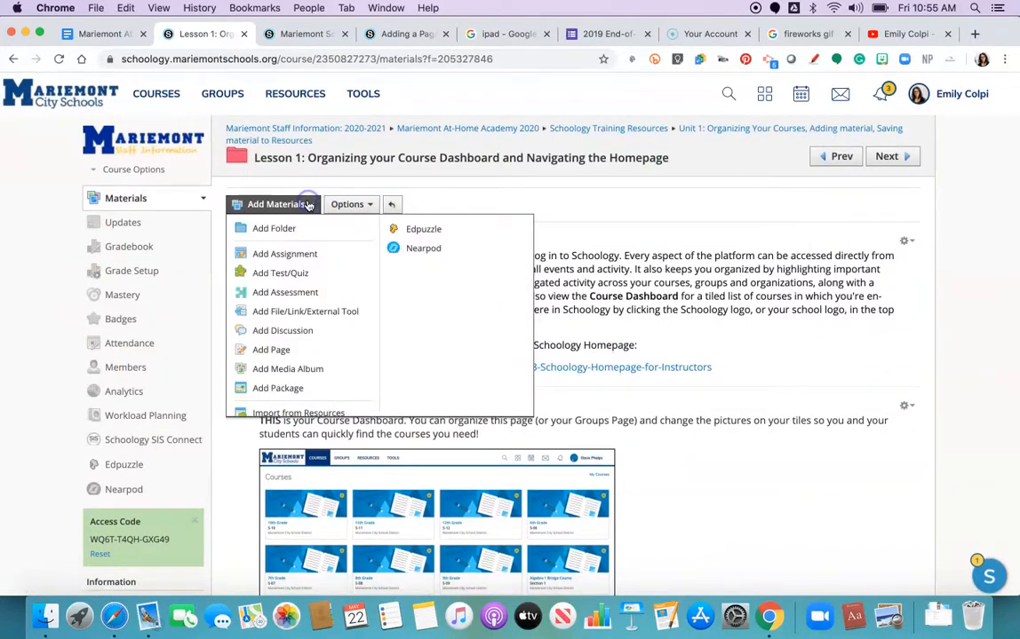
click(256, 351)
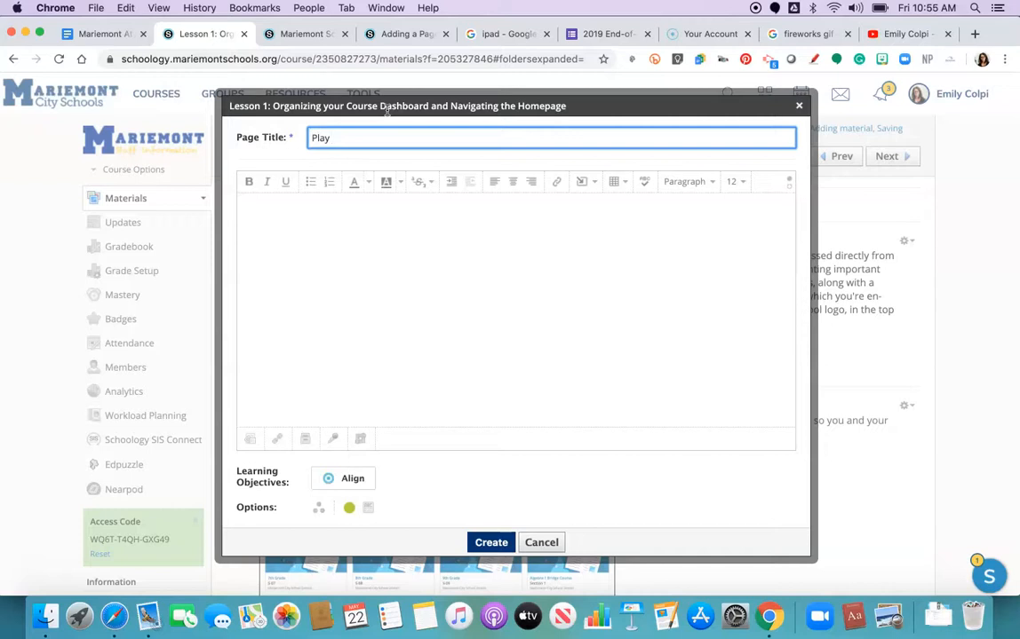
click(408, 200)
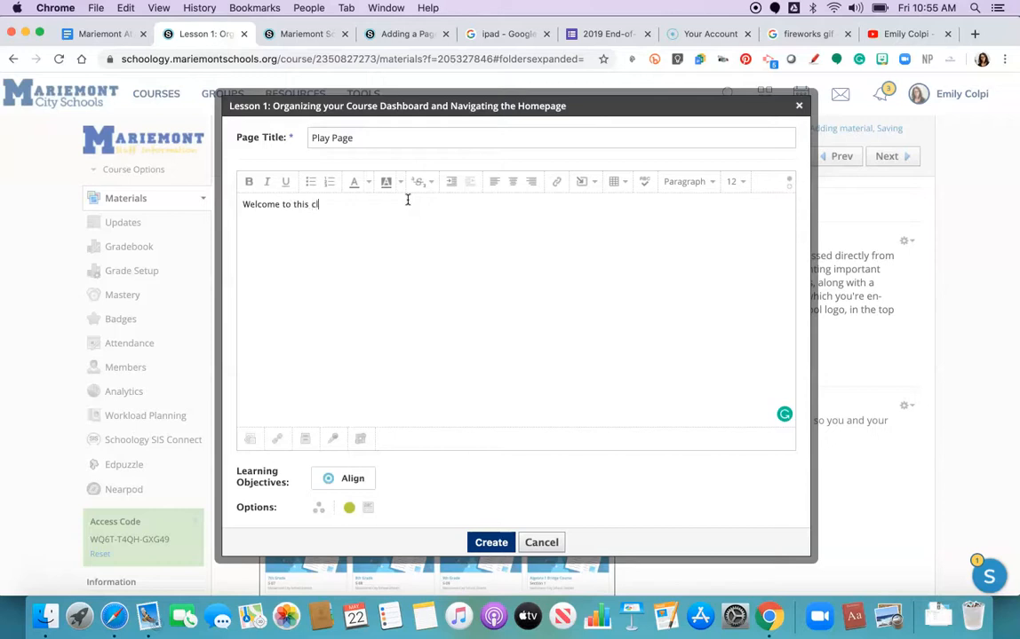
Step: Format the welcome sentence as Heading 1
click(343, 212)
drag(344, 207, 245, 202)
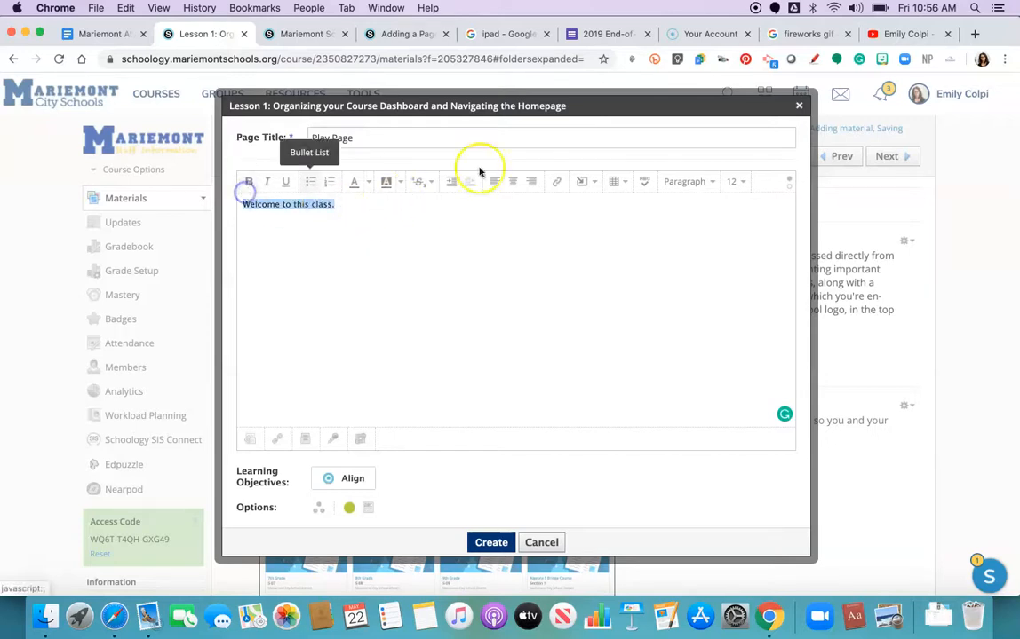
click(697, 186)
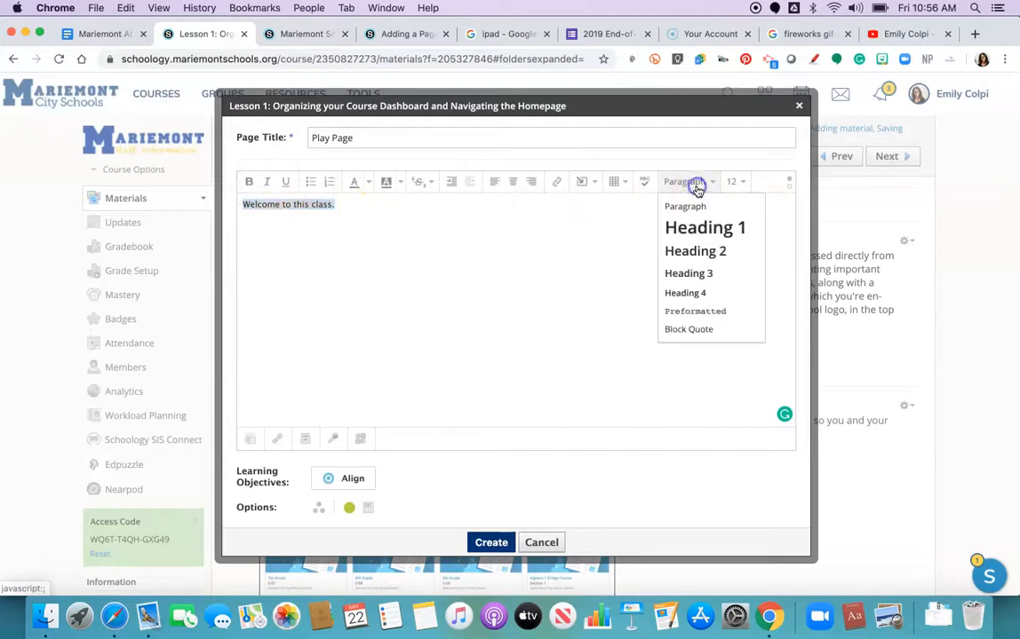
click(698, 227)
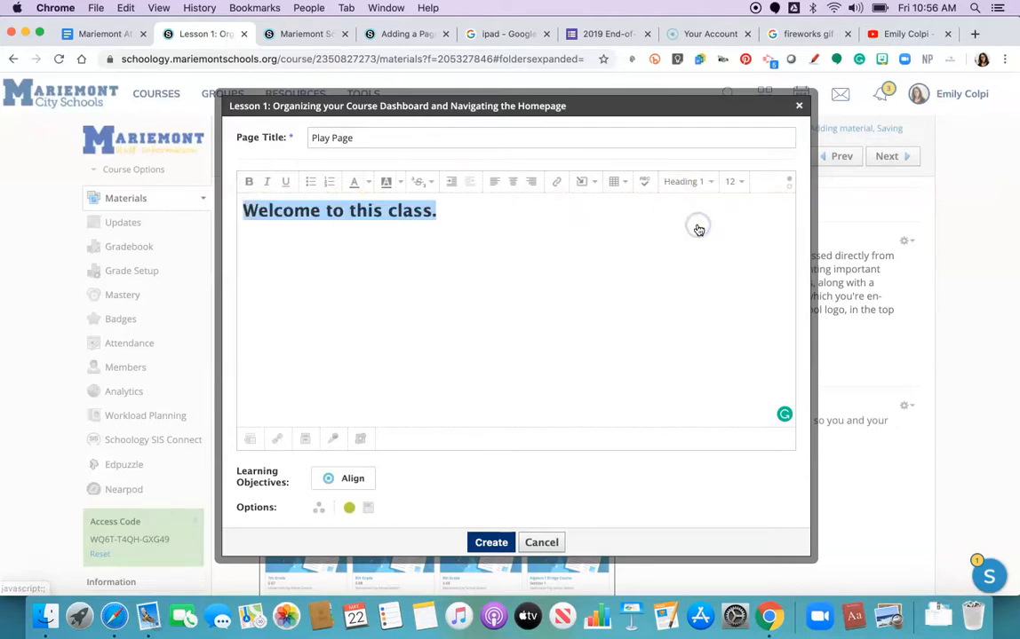
Step: Color the welcome heading's text green and give it a yellow highlight
click(366, 182)
click(415, 225)
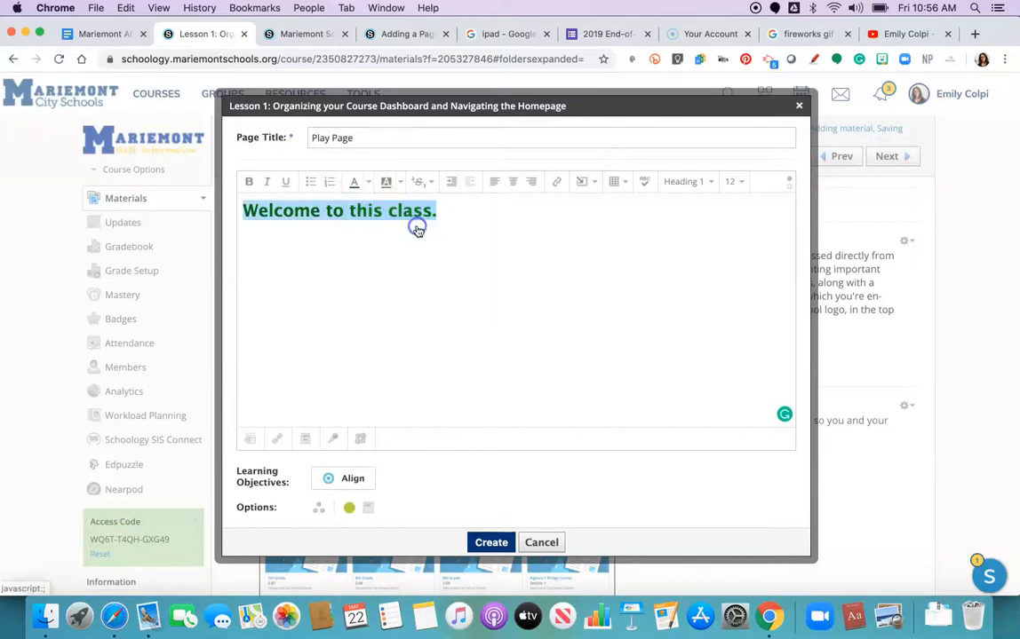
click(398, 183)
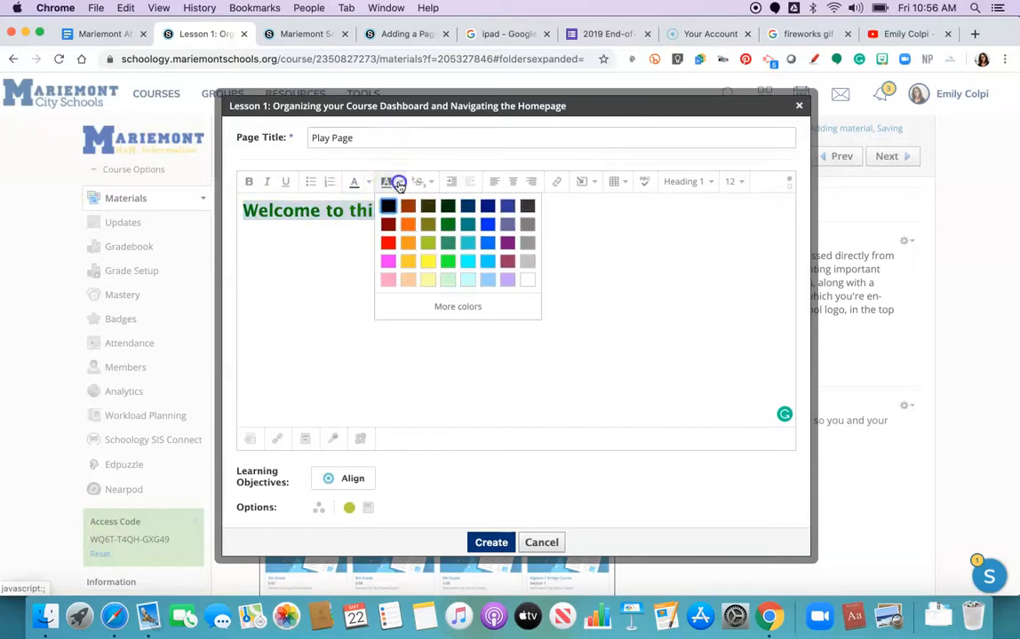
click(428, 262)
click(454, 206)
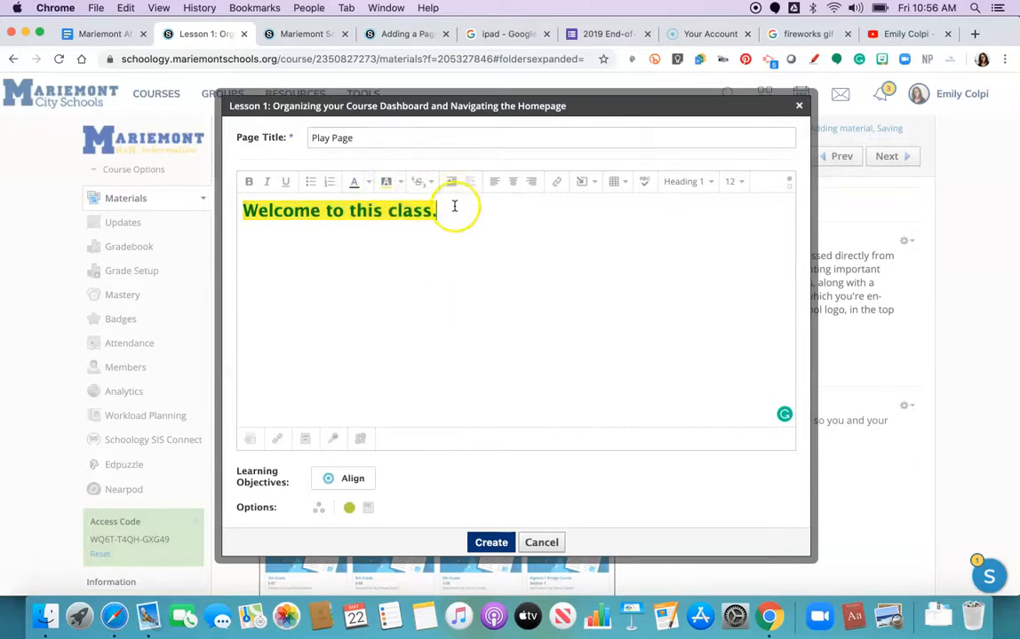
Step: Try adding a numbered list on the line below the heading and remove it again
drag(454, 206, 228, 207)
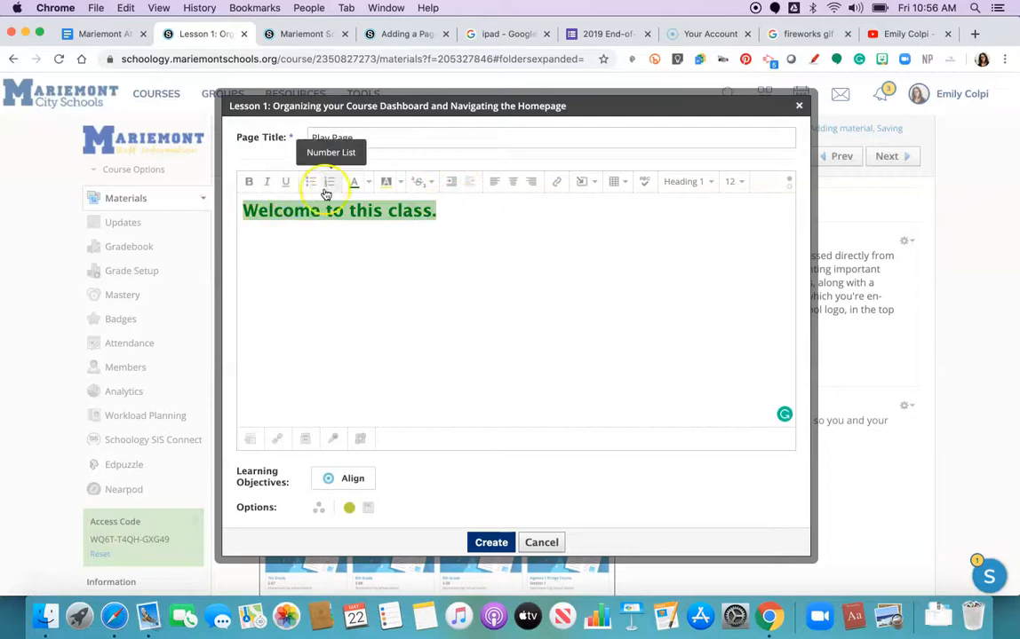
click(345, 267)
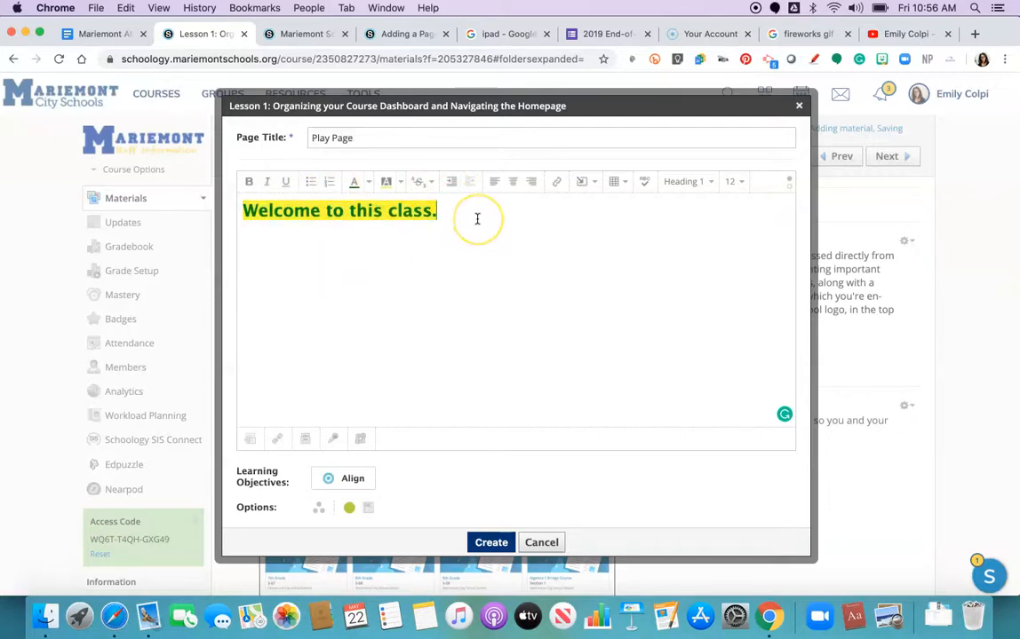
click(327, 186)
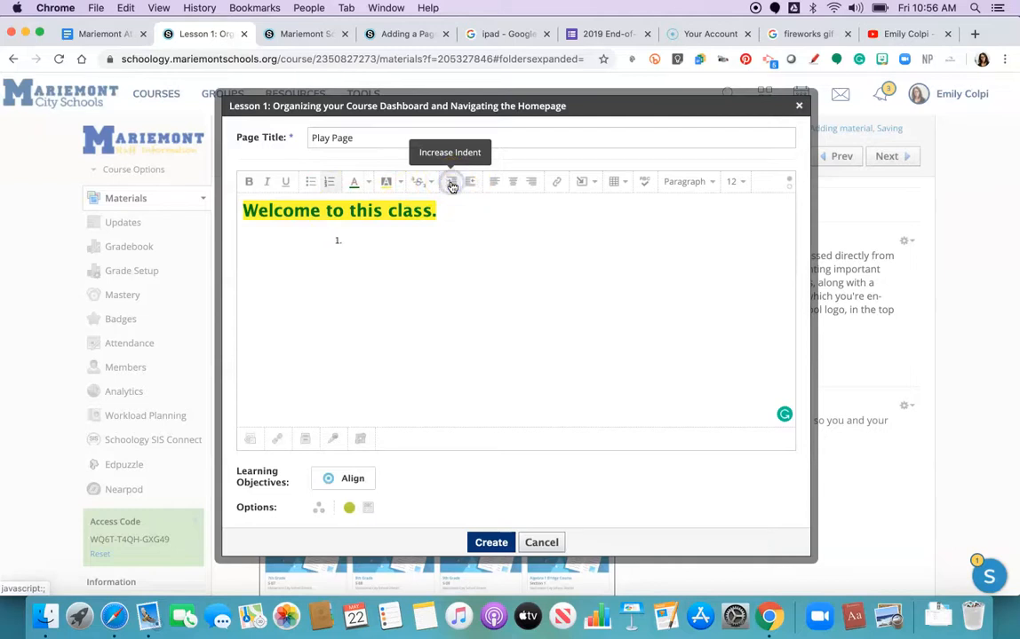
click(472, 186)
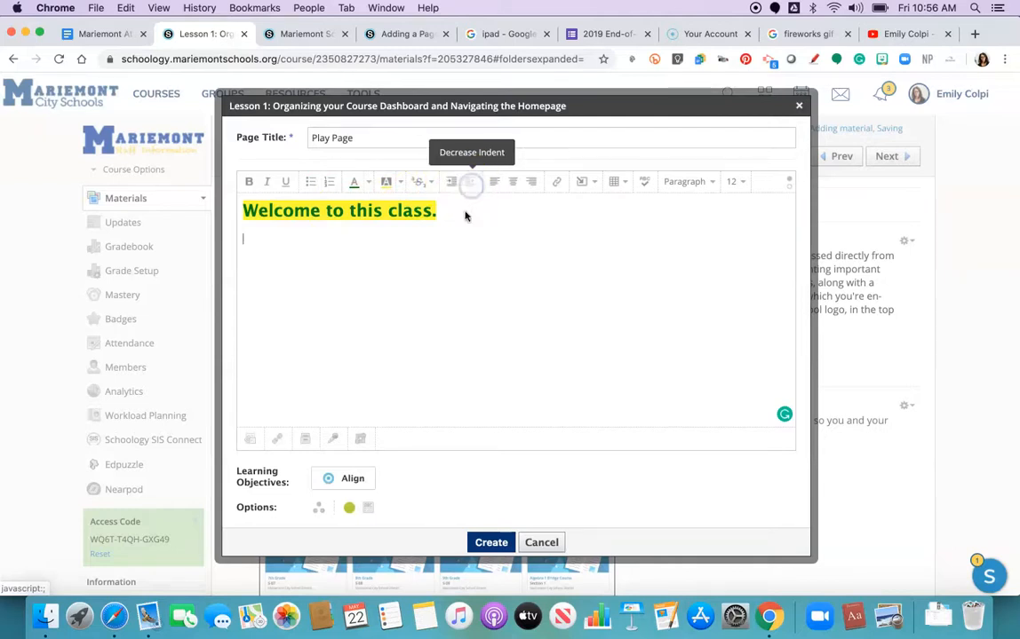
Step: Insert a small table with sample text in its first cell, then delete the table
click(611, 188)
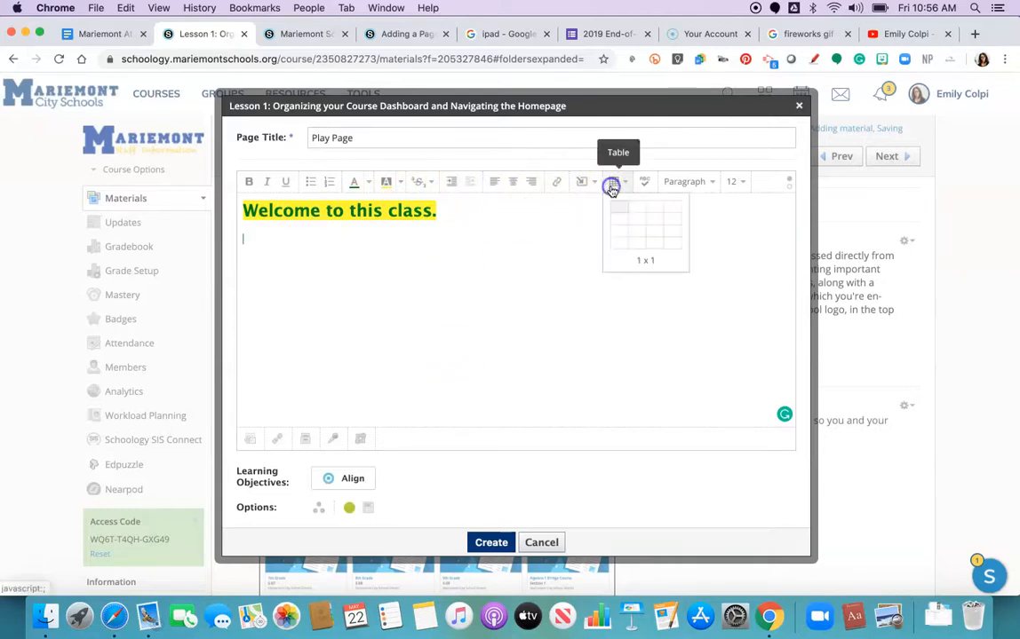
click(651, 230)
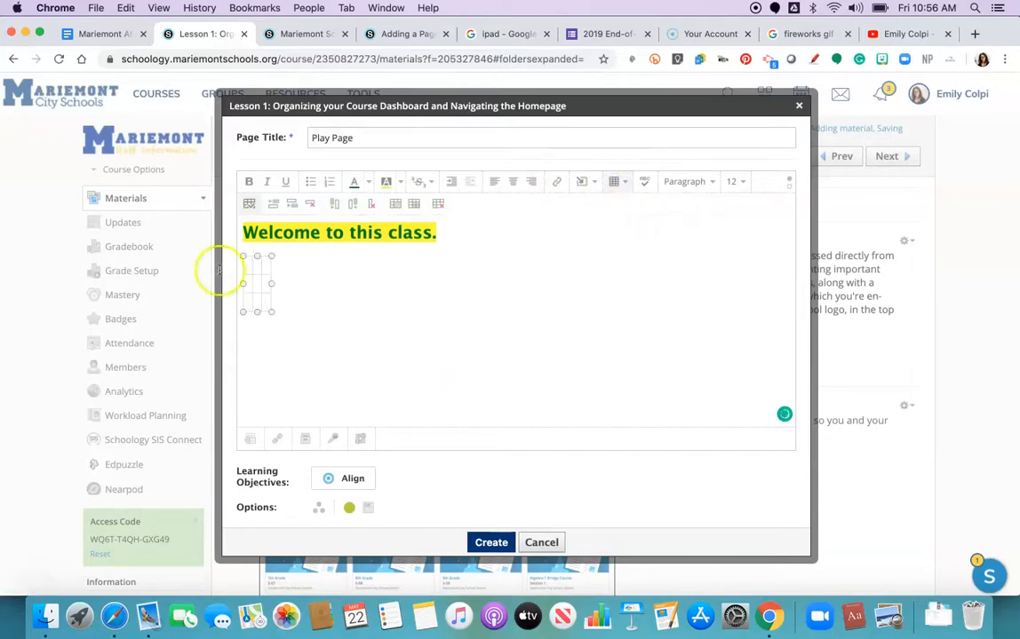
click(248, 264)
text(jfkdjfkdjkjfdkl)
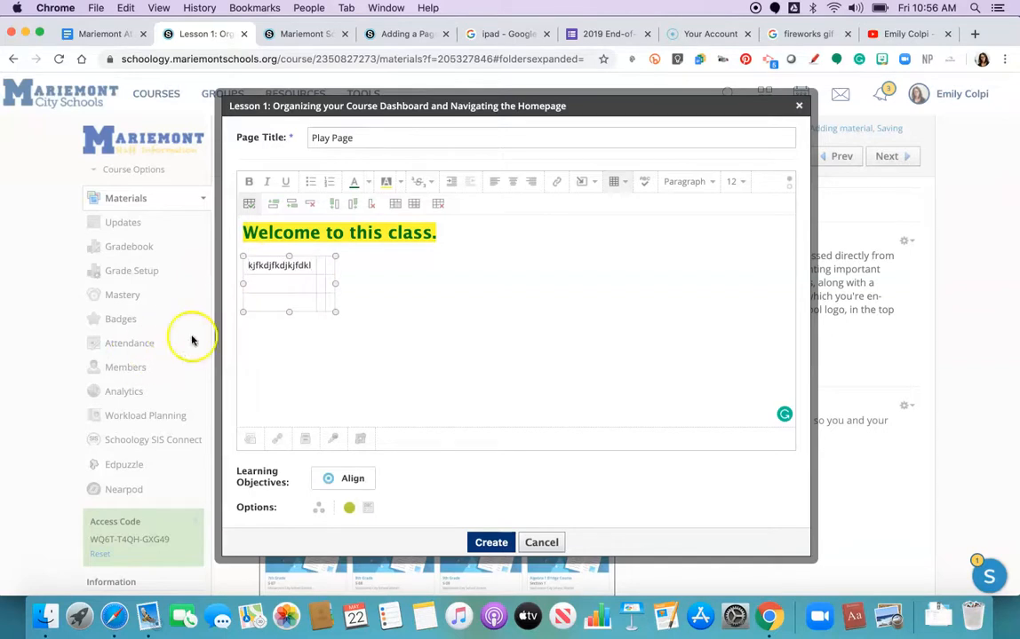
drag(388, 316, 245, 253)
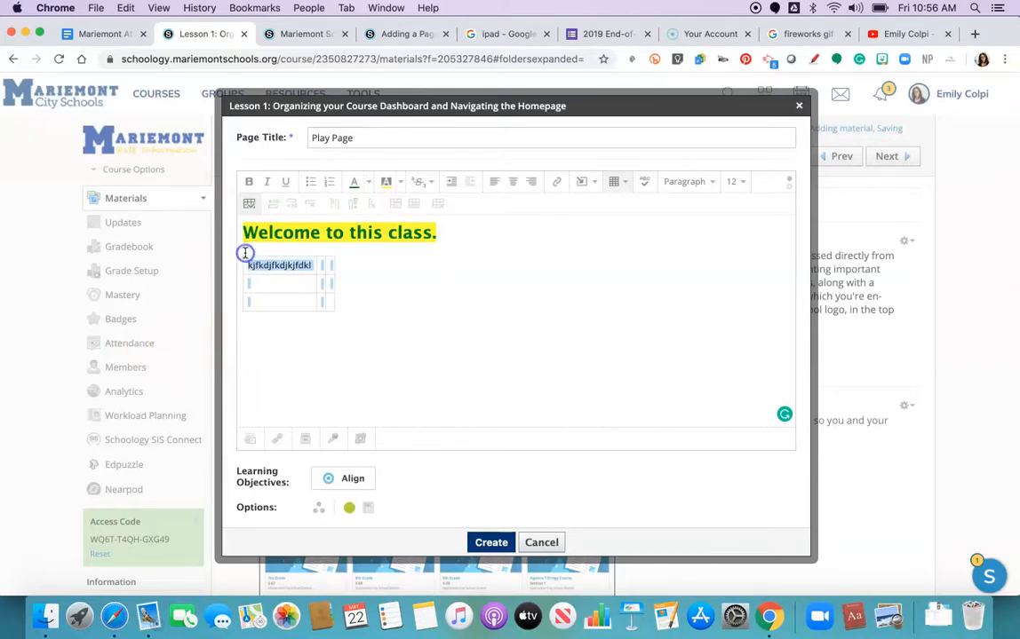
key(BackSpace)
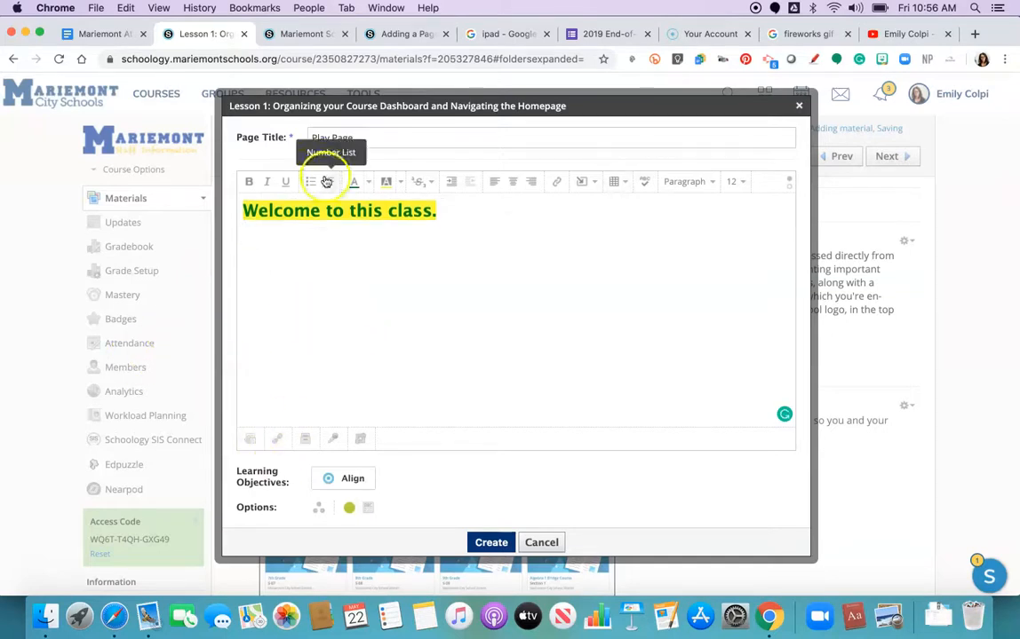
Step: Create the page and locate Play Page at the end of the lesson's materials
click(491, 543)
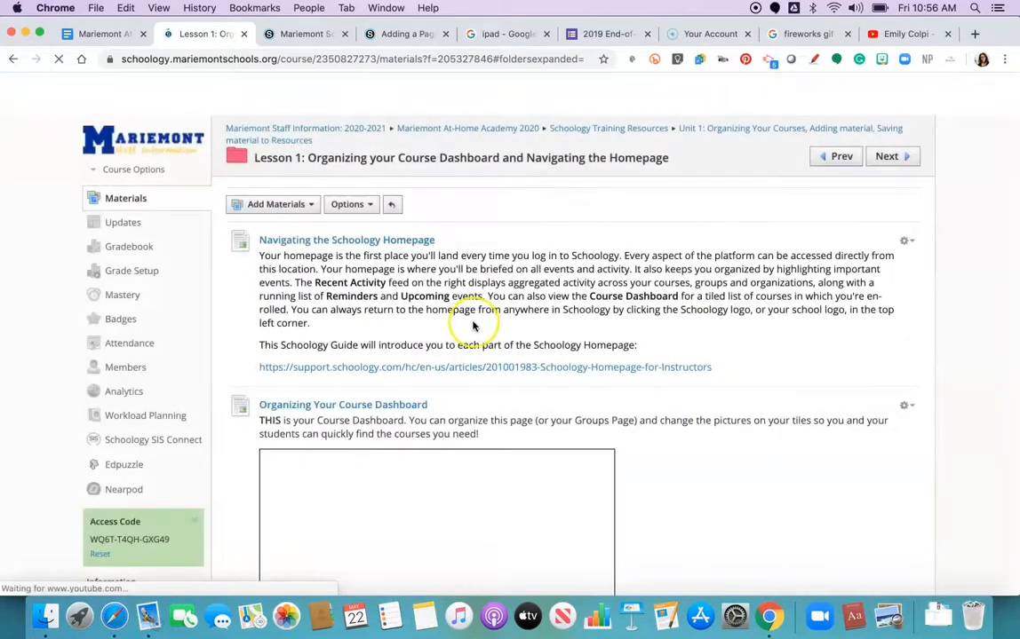
scroll(475, 327, down, 10)
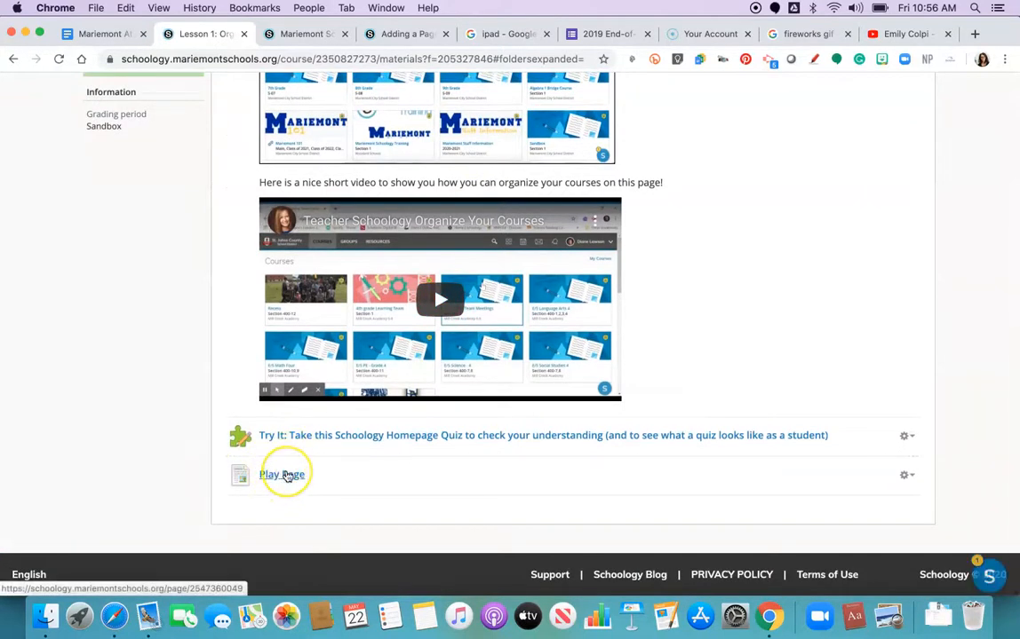
scroll(275, 479, up, 5)
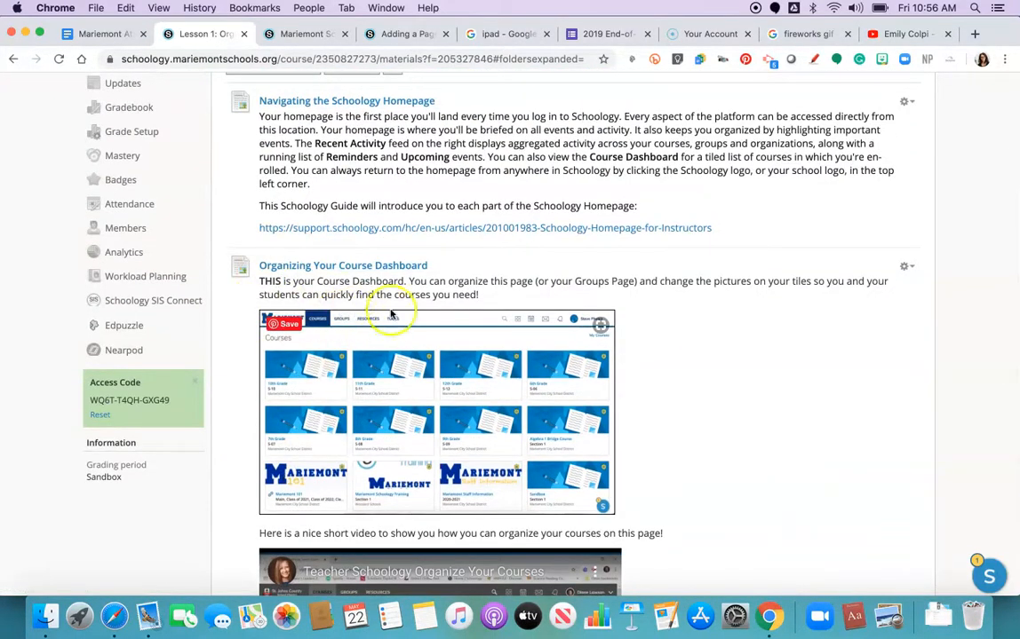
scroll(558, 318, down, 5)
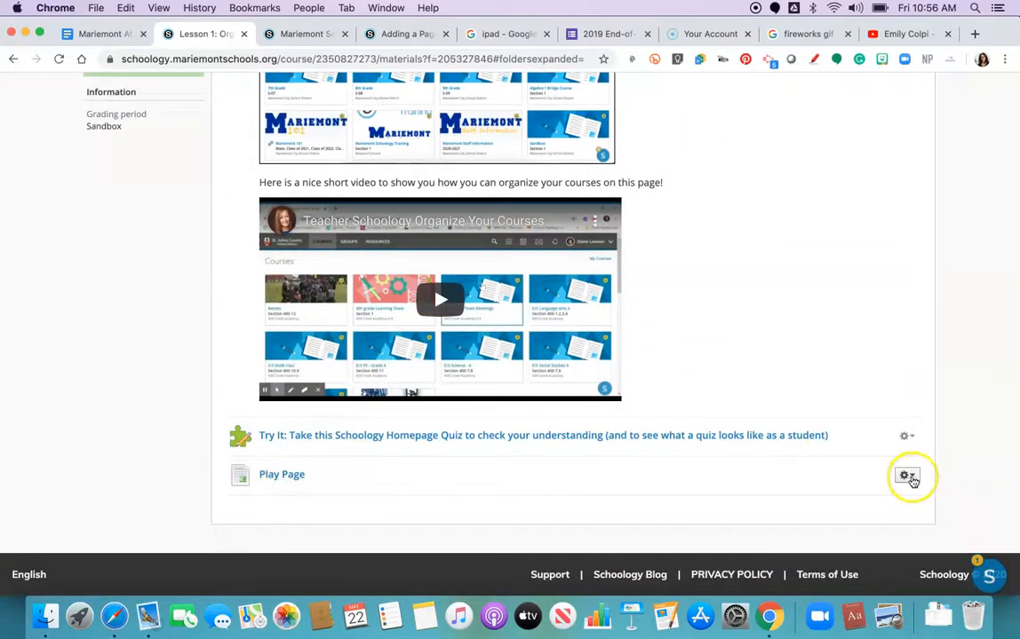
Step: Edit Play Page to display inline instead of on a new page and save the changes
click(906, 478)
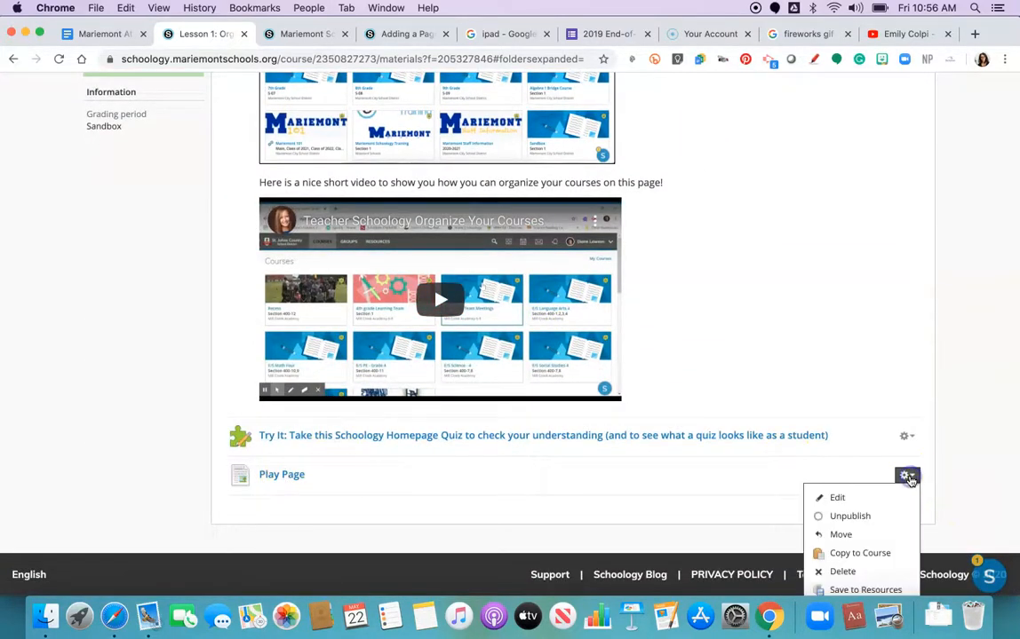
click(856, 498)
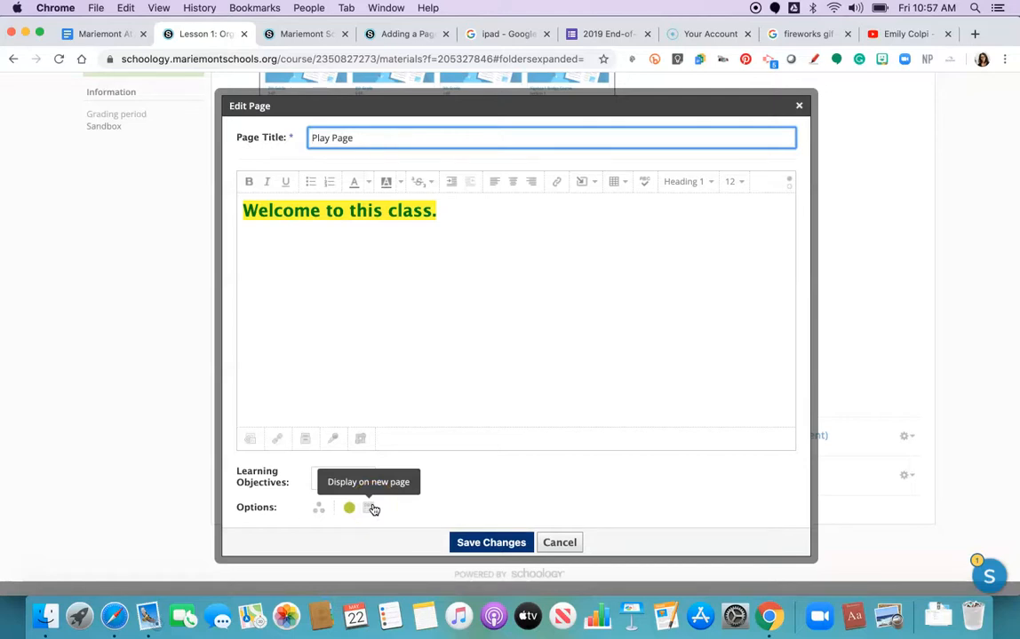
click(373, 509)
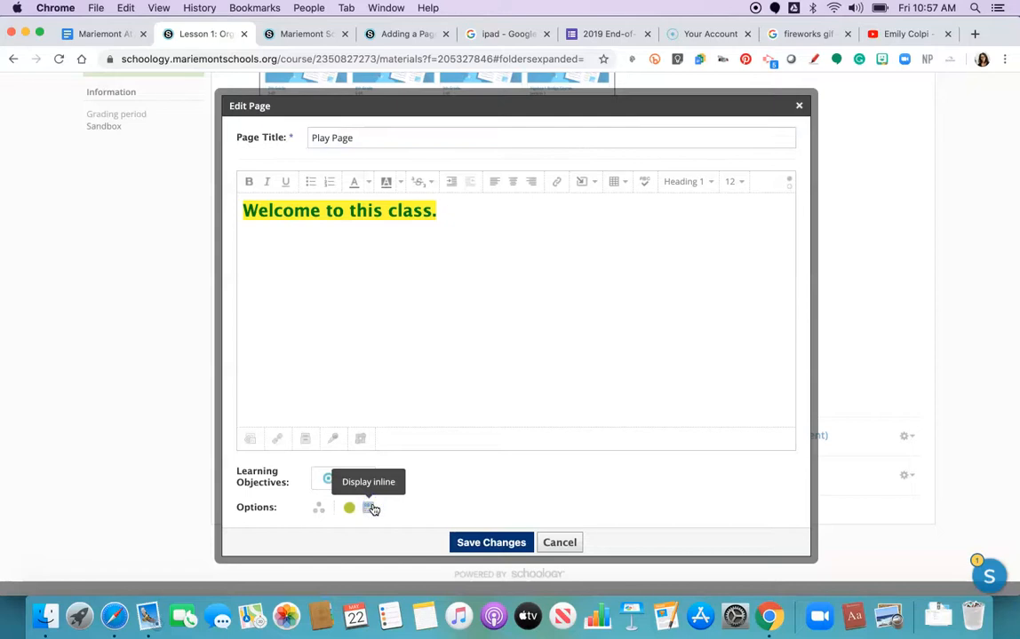
click(470, 538)
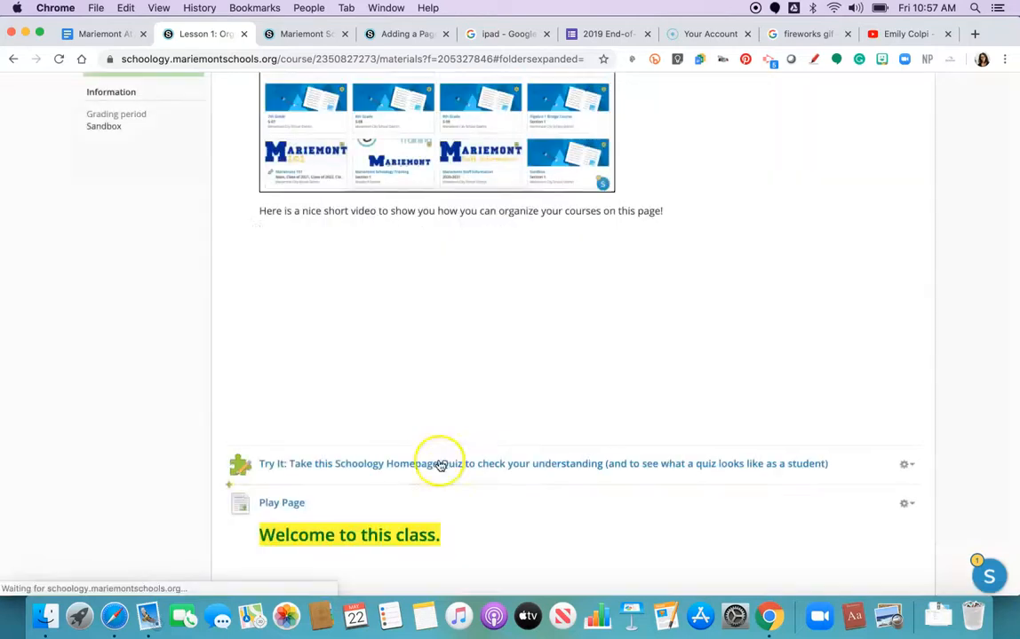
Step: Open Play Page for editing from its options in the lesson materials
scroll(319, 398, down, 3)
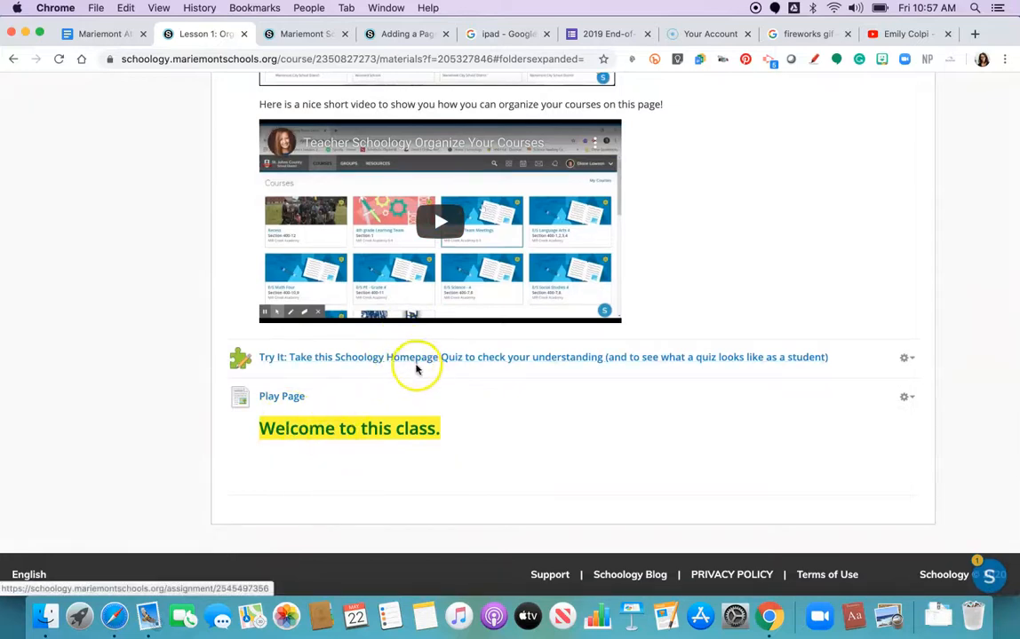
click(905, 397)
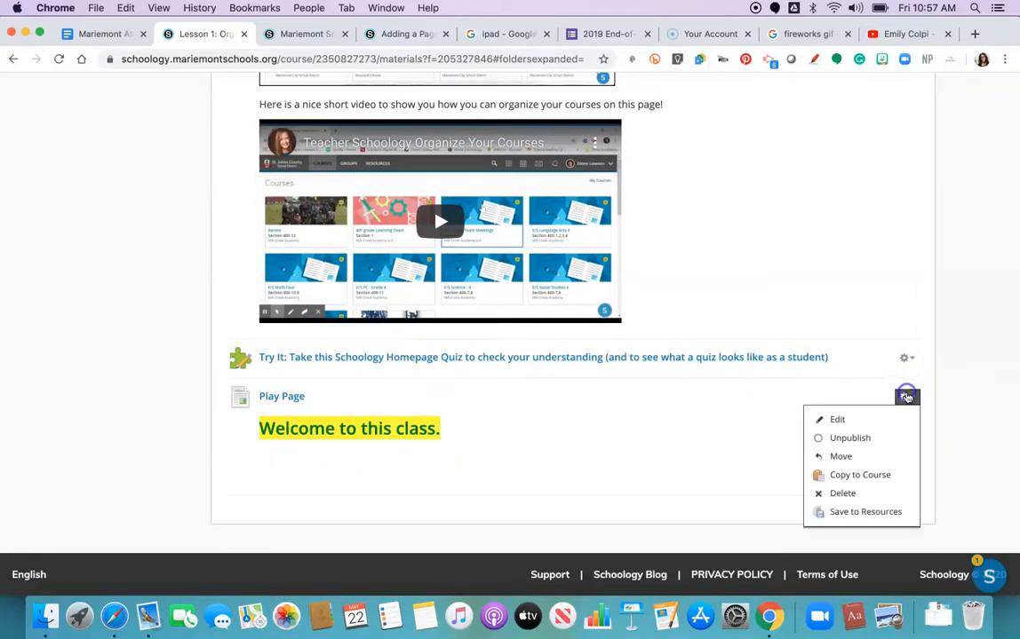
click(863, 421)
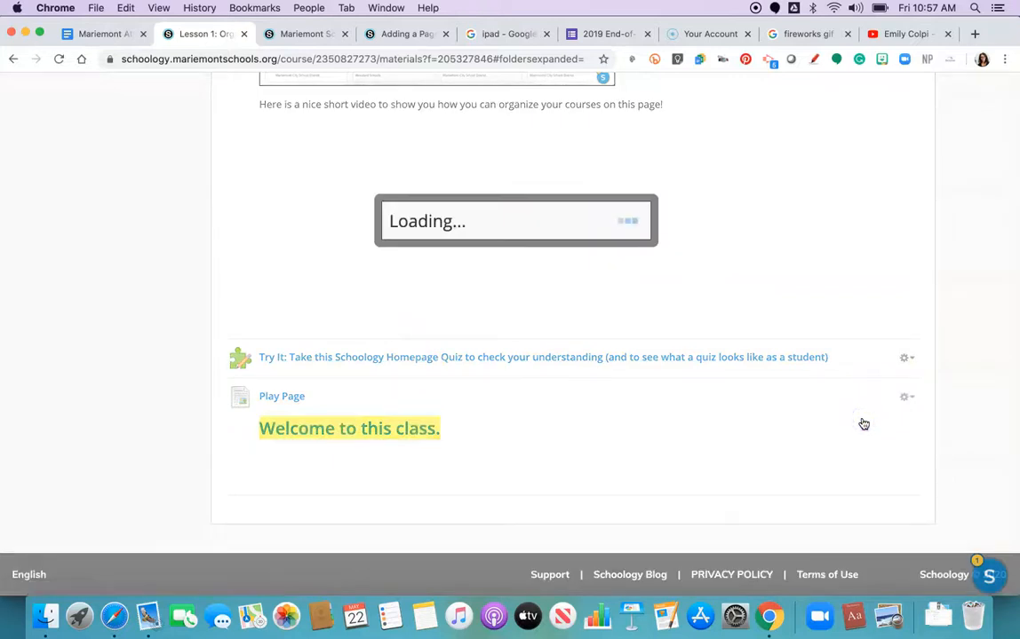
click(473, 213)
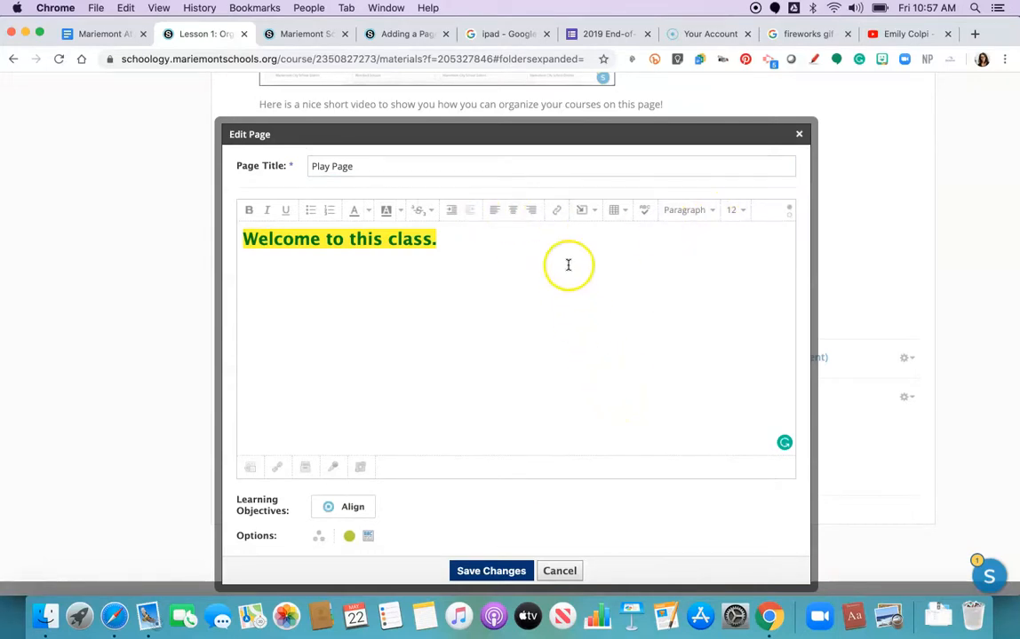
Step: Save a fireworks GIF from the Google Images search results to the computer
click(789, 36)
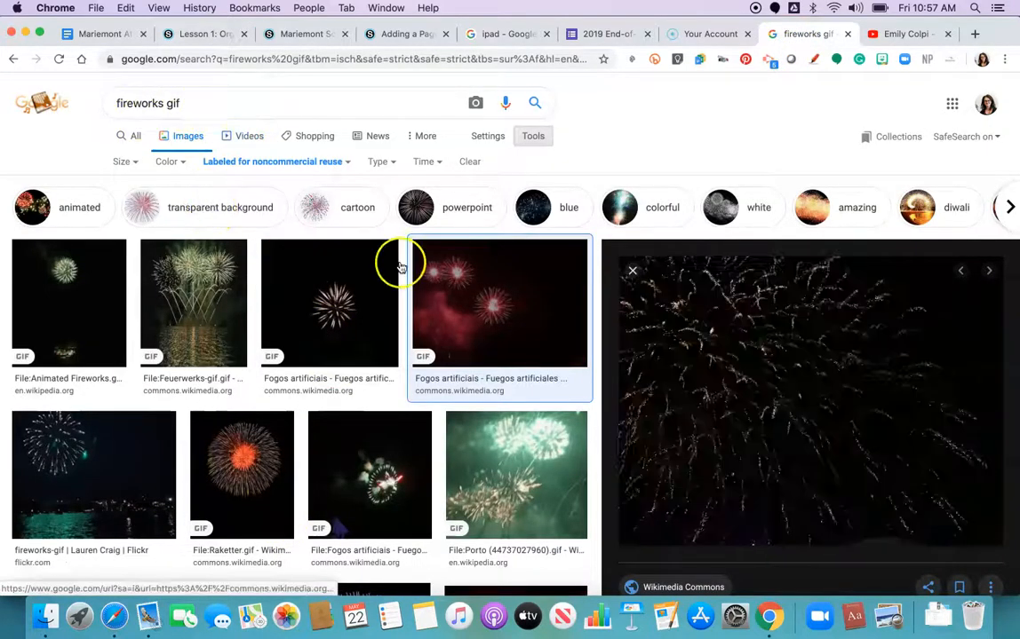
right_click(754, 317)
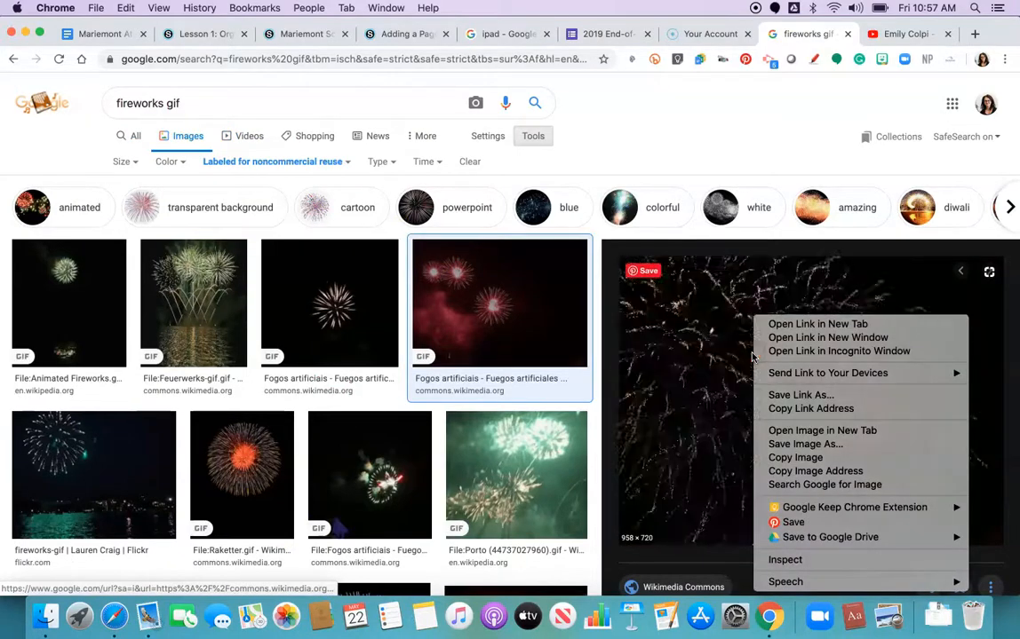
click(787, 444)
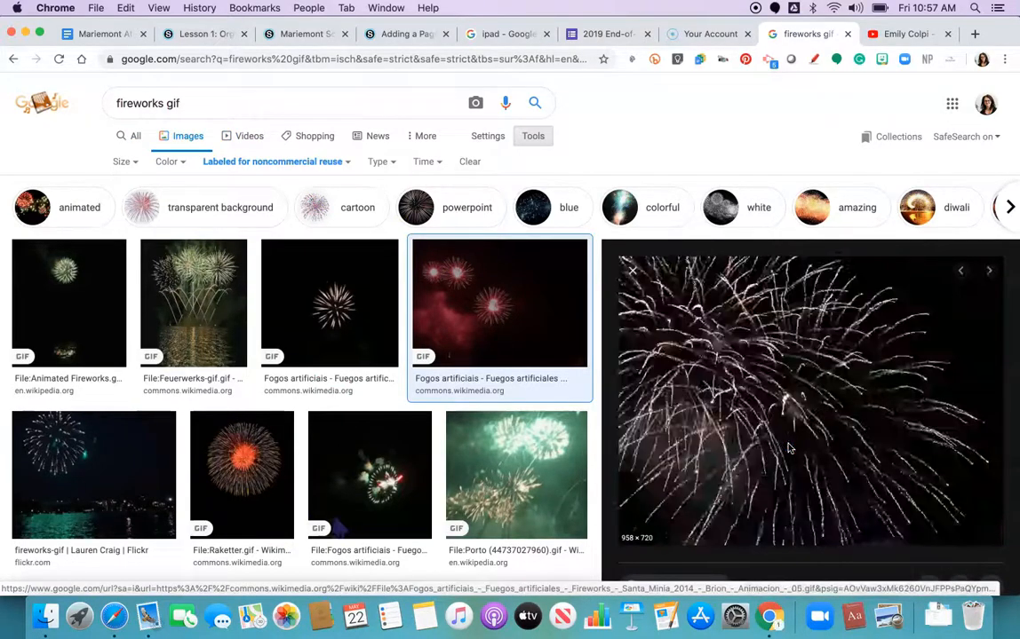
click(590, 204)
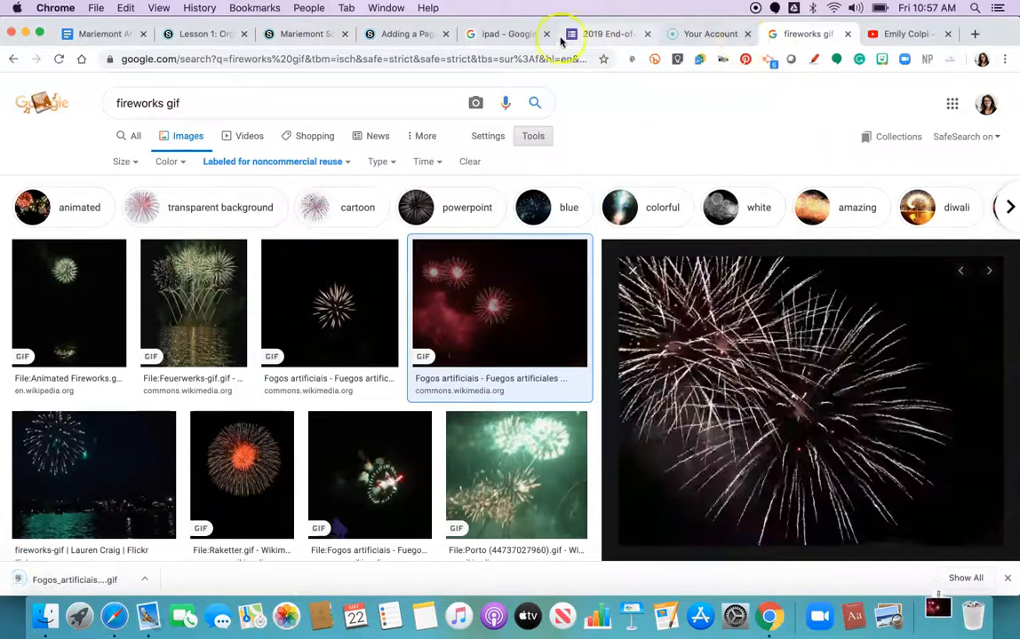
Step: Upload the downloaded Fogos_artificiais fireworks GIF from Downloads as an image below the page's heading
click(391, 36)
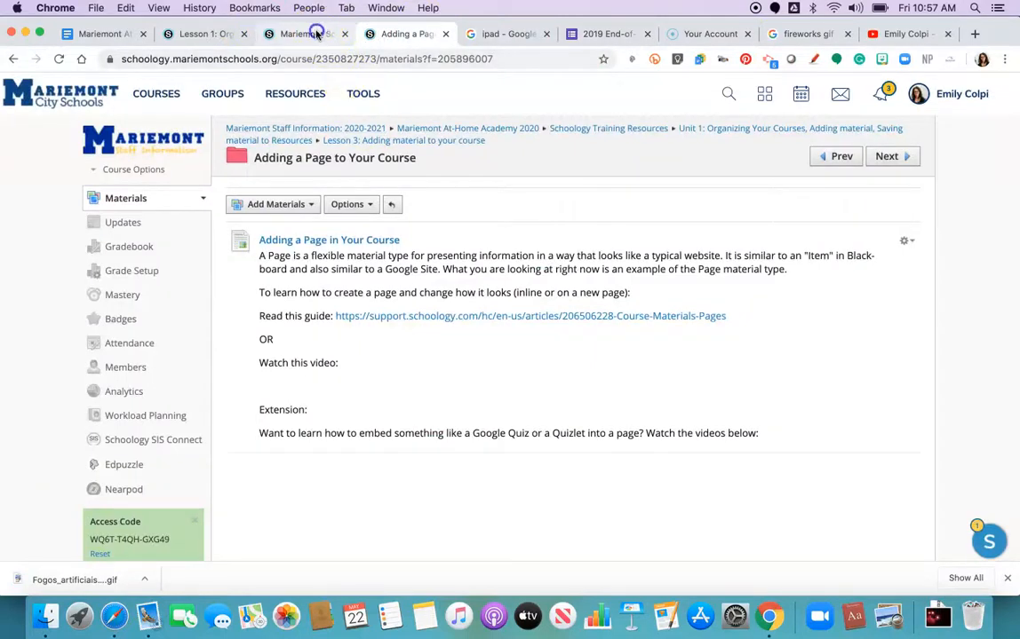
click(269, 36)
click(204, 34)
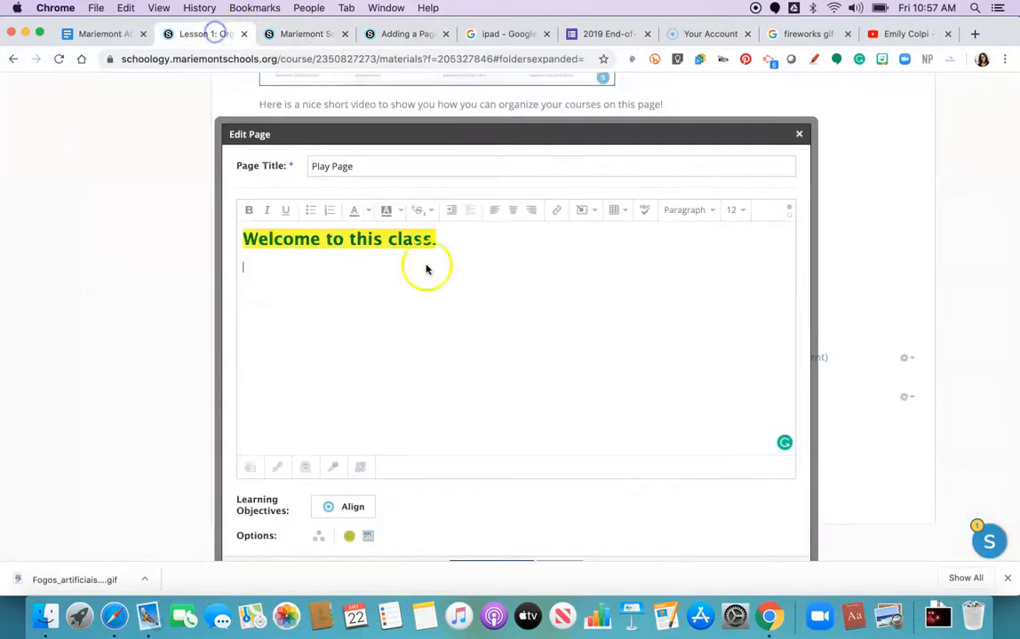
click(594, 213)
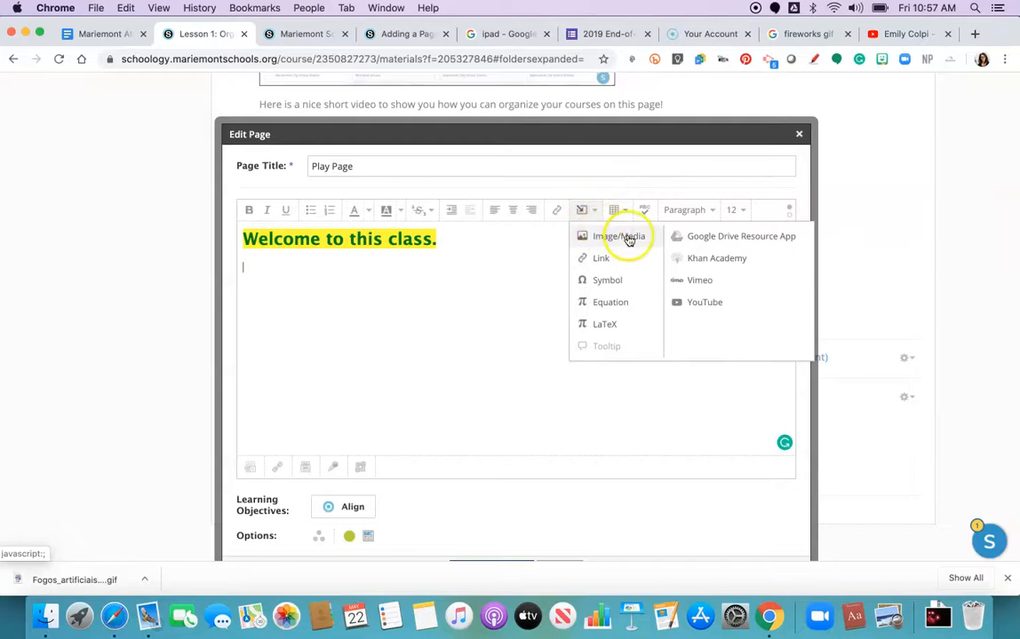
click(641, 236)
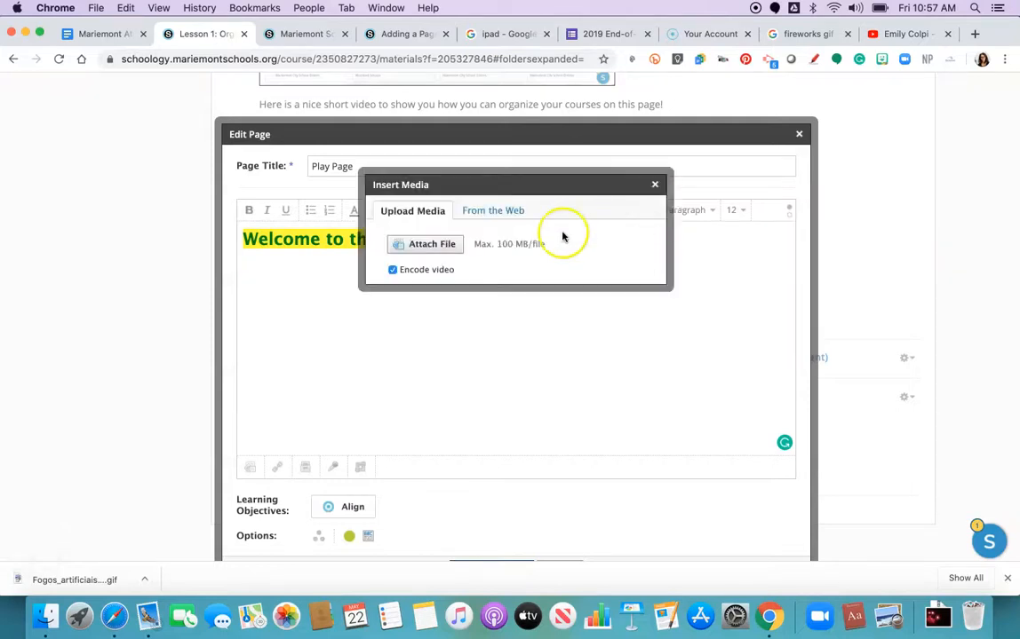
click(500, 210)
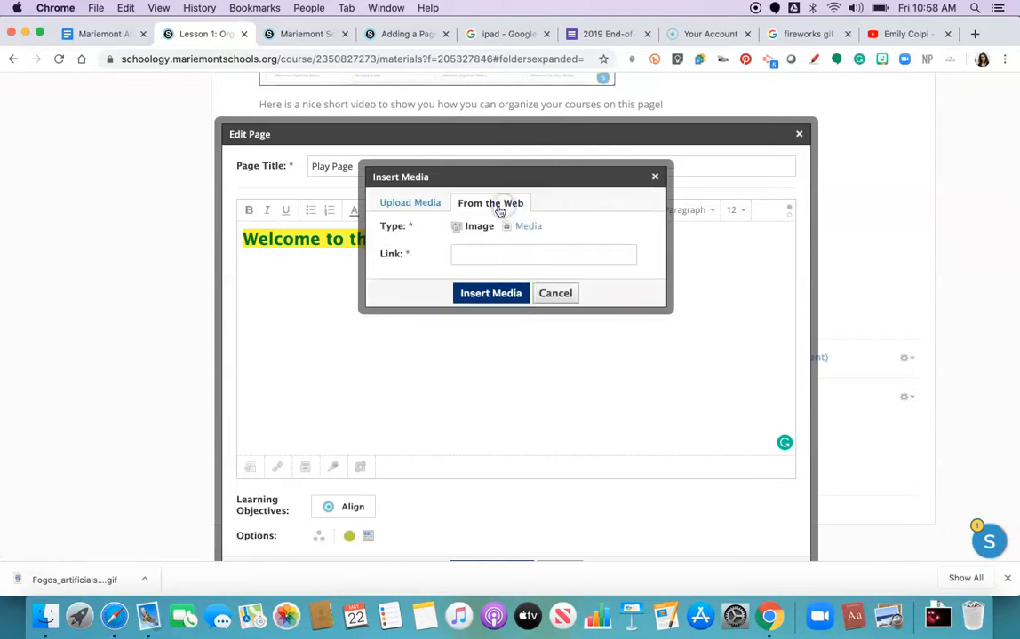
click(393, 205)
click(414, 241)
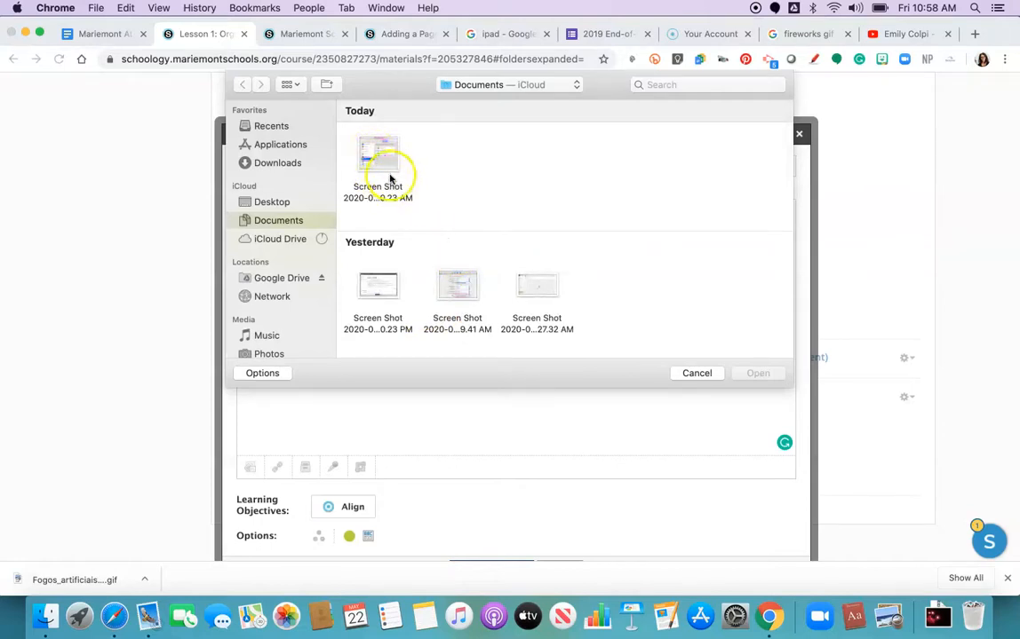
click(265, 164)
click(377, 157)
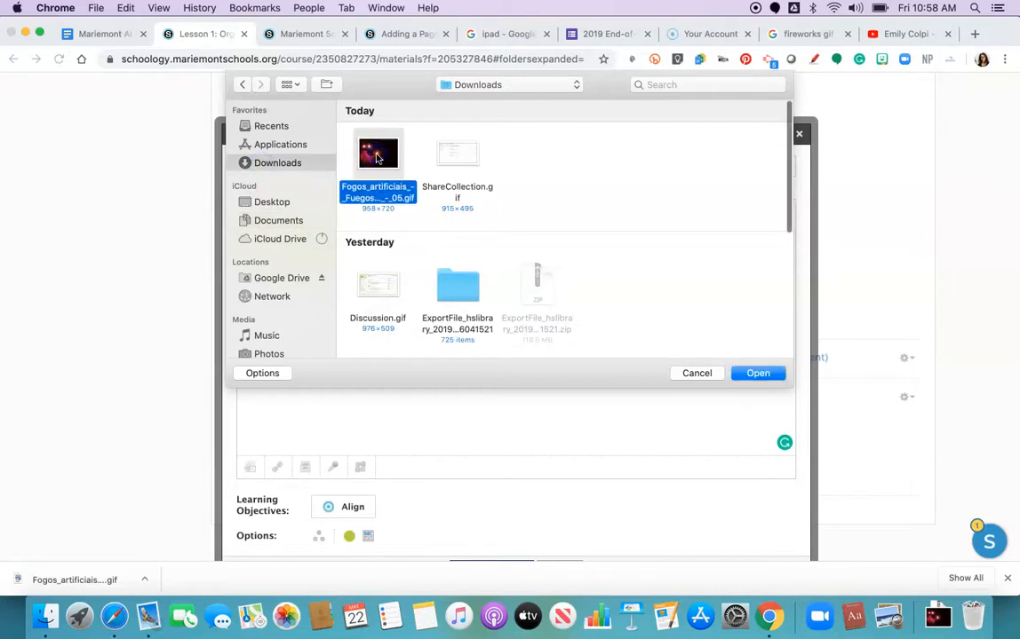
click(762, 374)
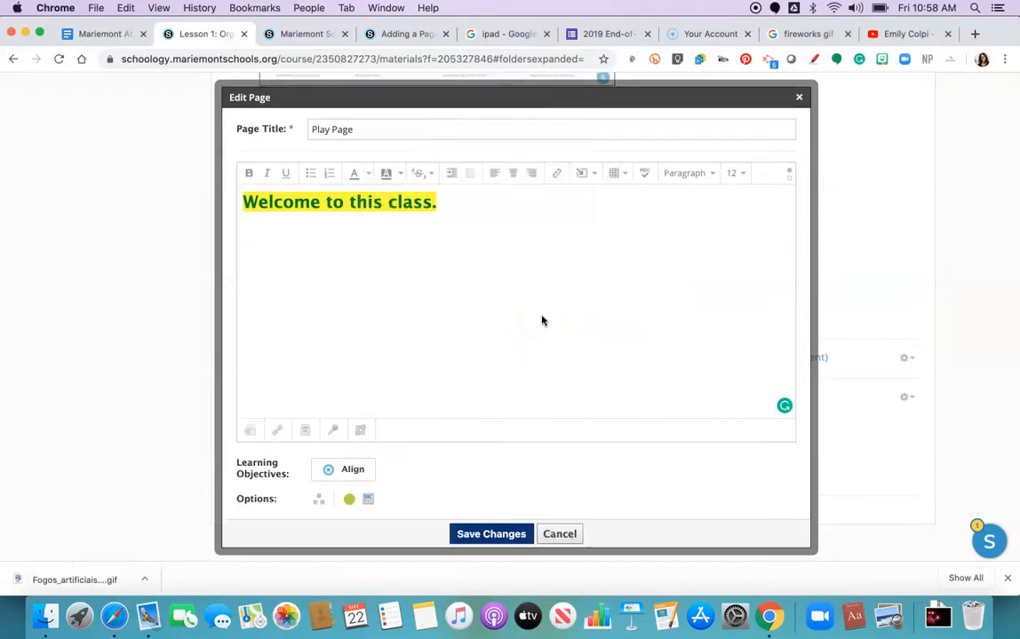
Step: Shrink the inserted fireworks image to about two-thirds of the editor width
scroll(489, 330, down, 3)
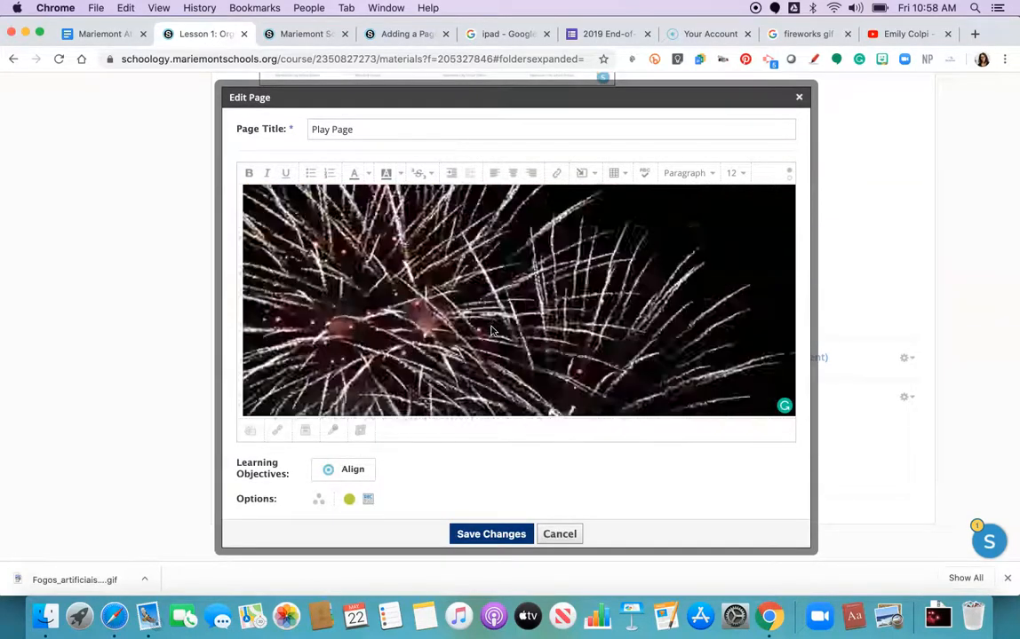
scroll(491, 331, up, 3)
click(237, 272)
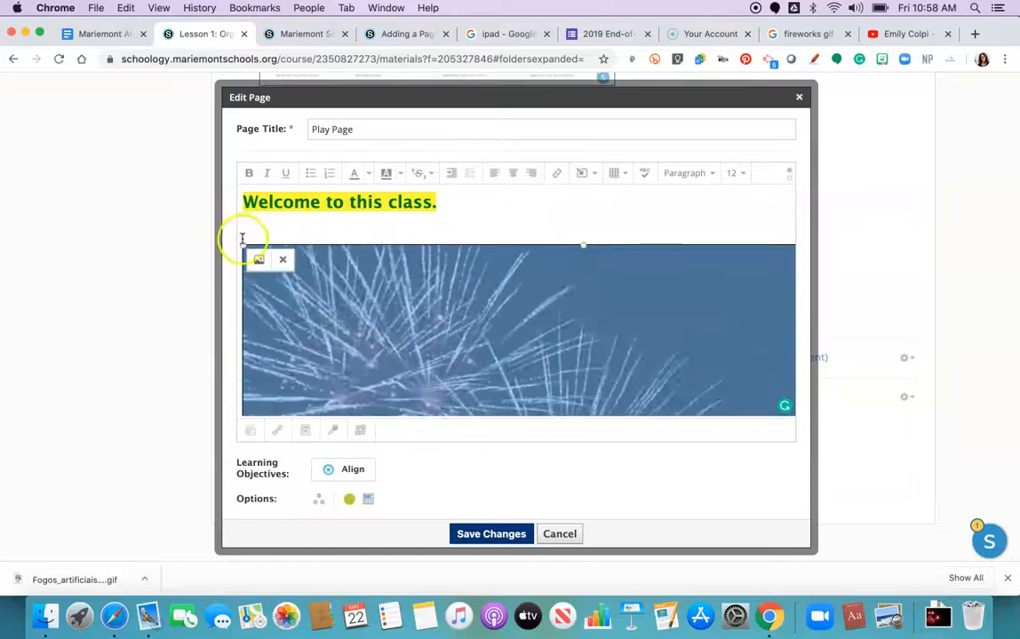
drag(242, 245, 375, 344)
click(345, 308)
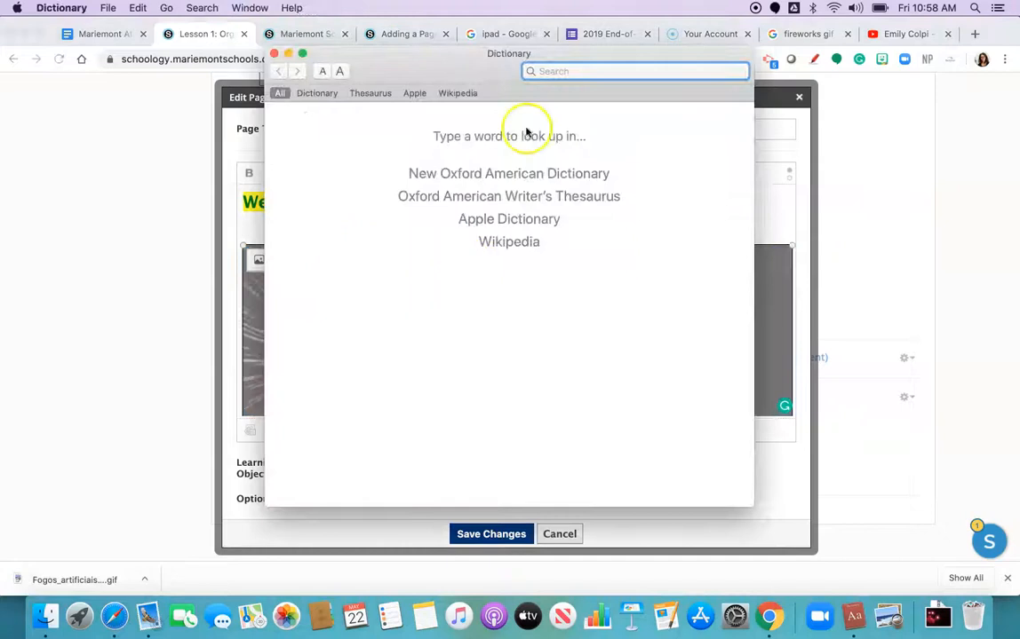
click(276, 54)
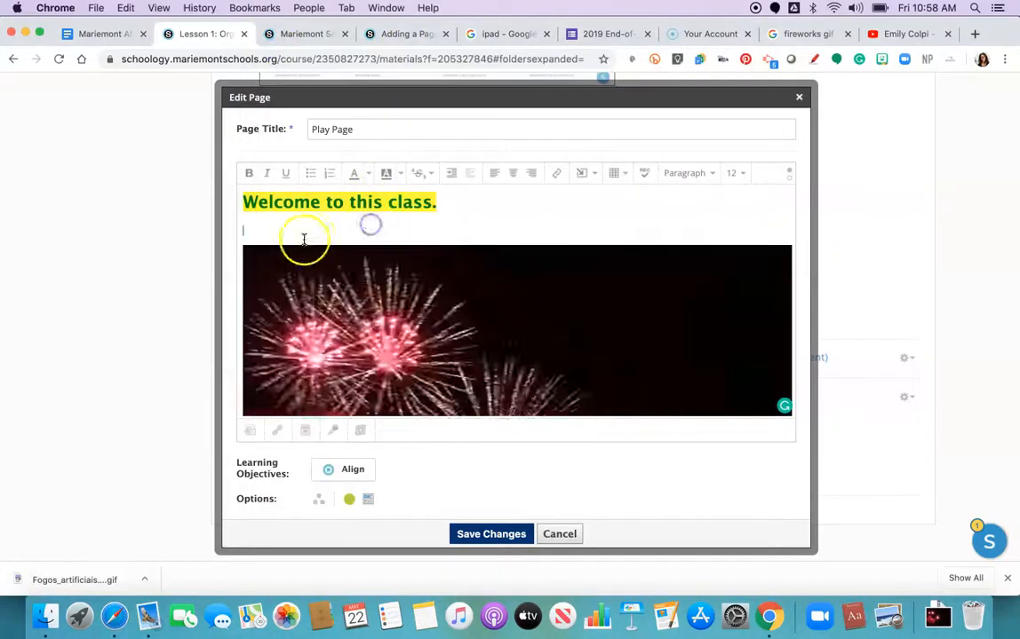
drag(243, 246, 454, 380)
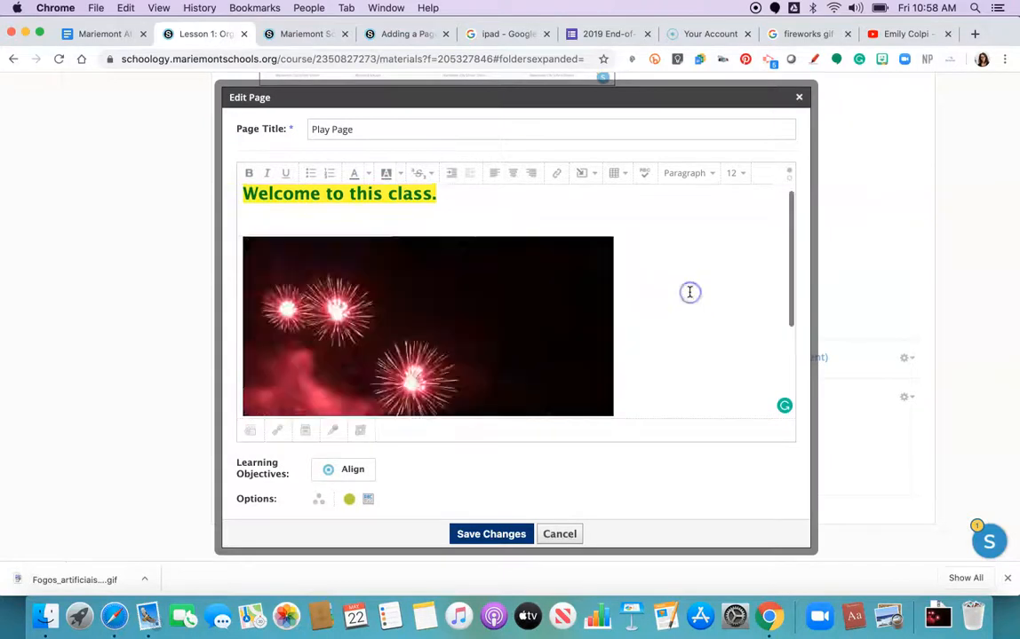
scroll(689, 293, down, 3)
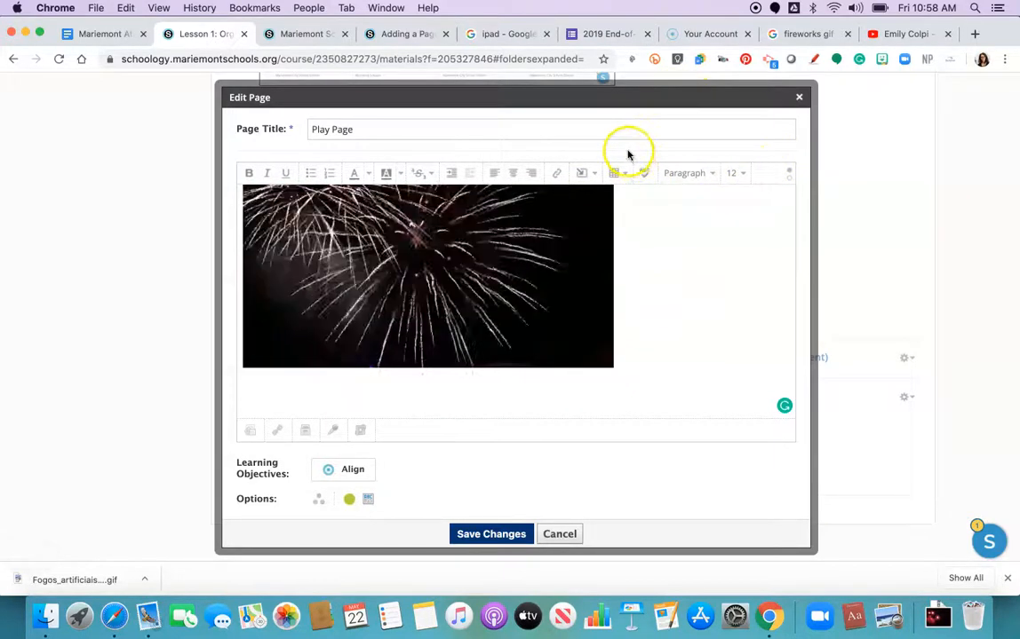
click(603, 34)
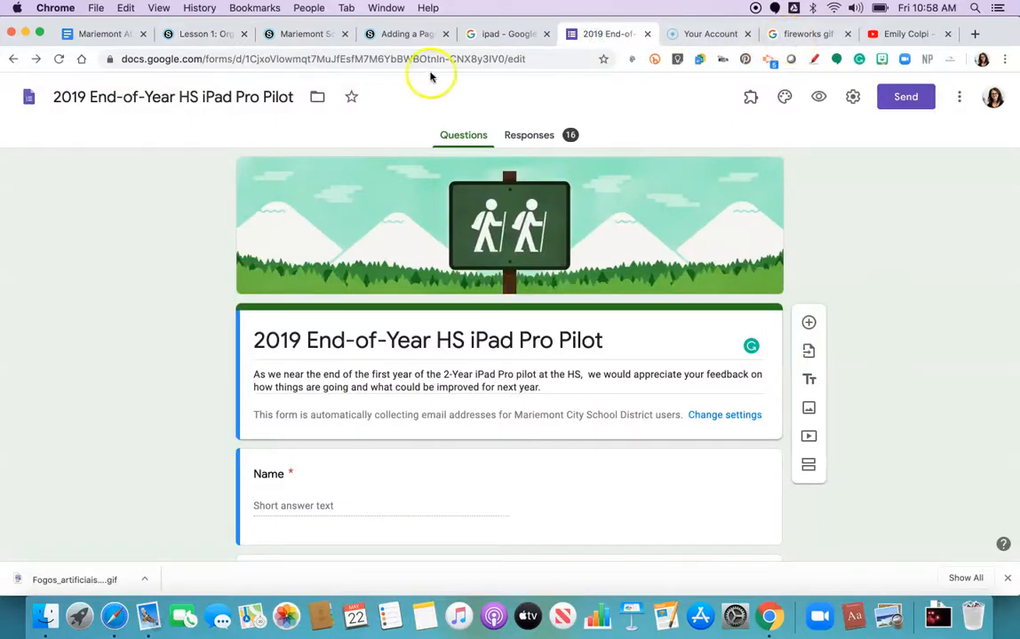
click(386, 33)
click(207, 34)
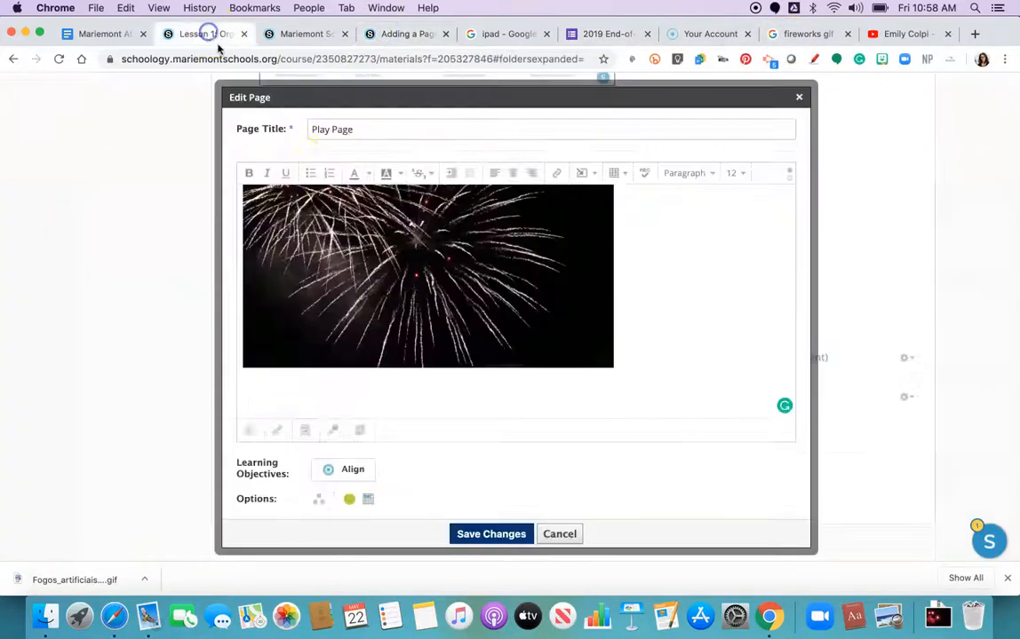
click(557, 174)
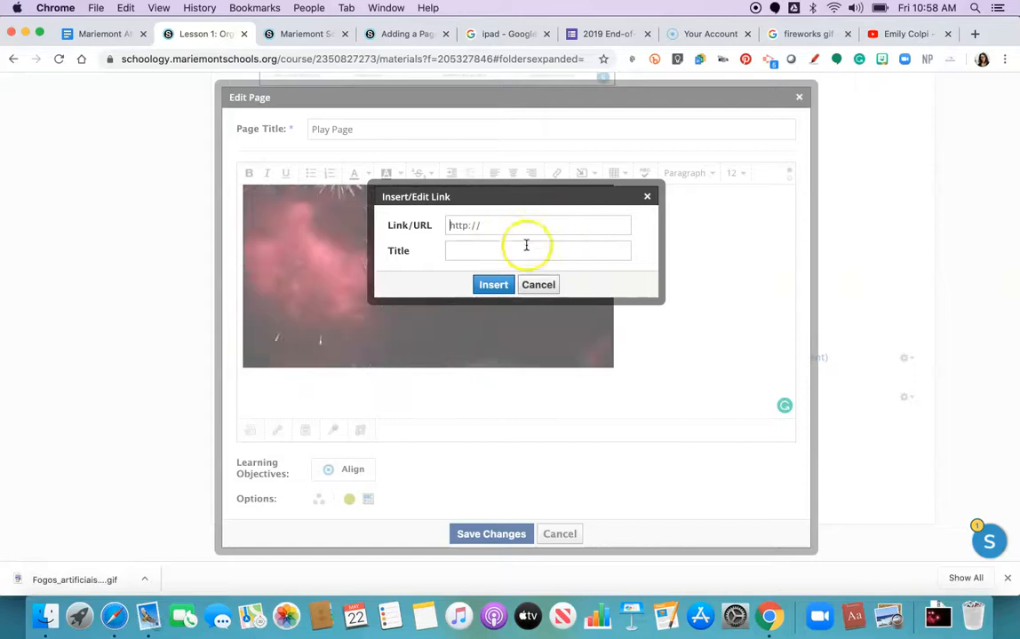
click(536, 284)
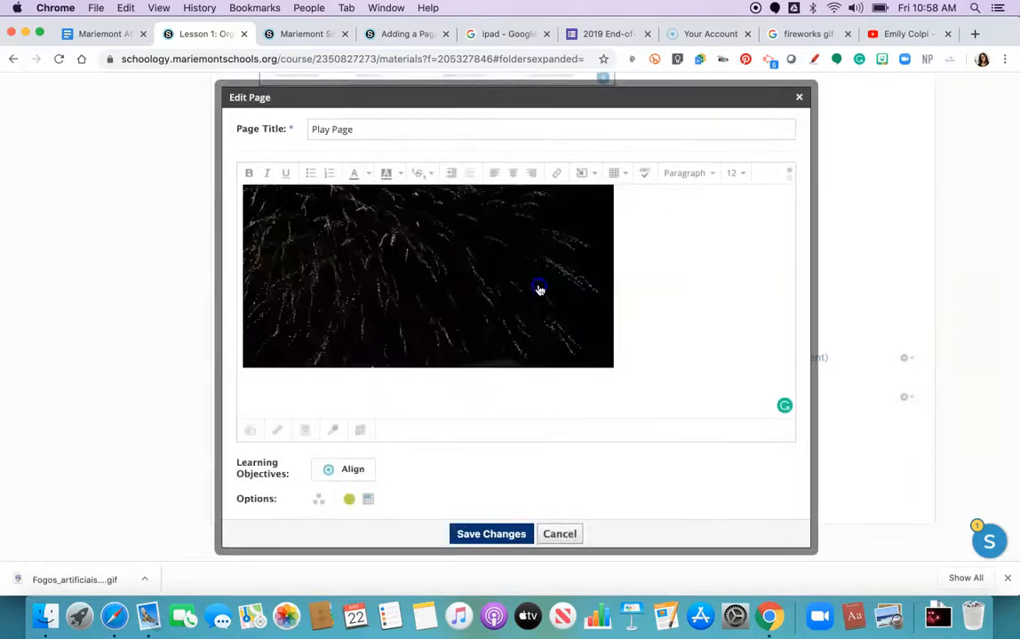
Step: Copy the embed HTML code of the 2019 End-of-Year HS iPad Pro Pilot Google Form
click(348, 397)
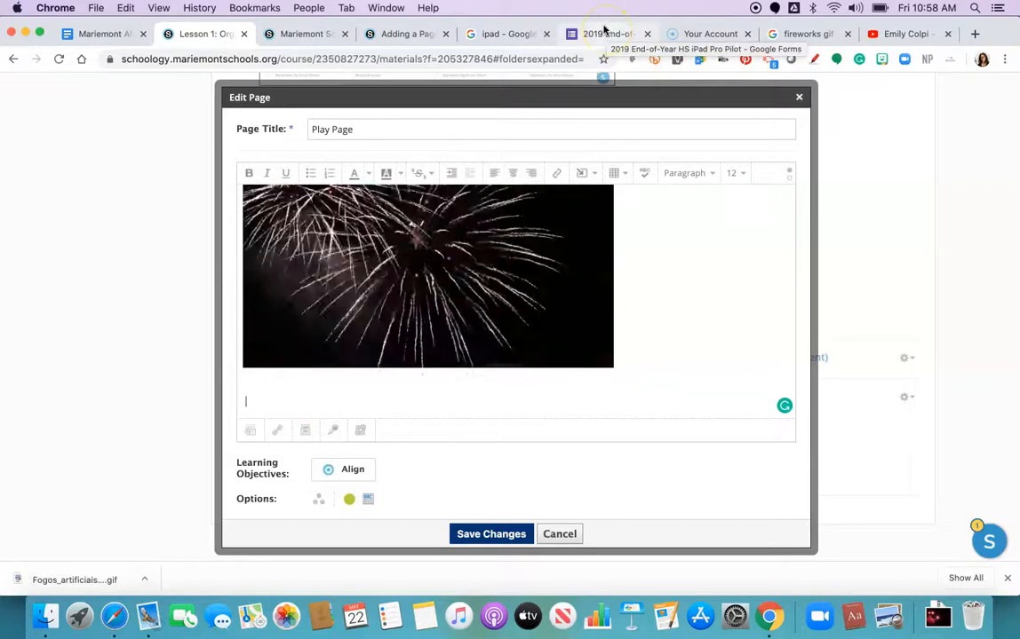
click(603, 33)
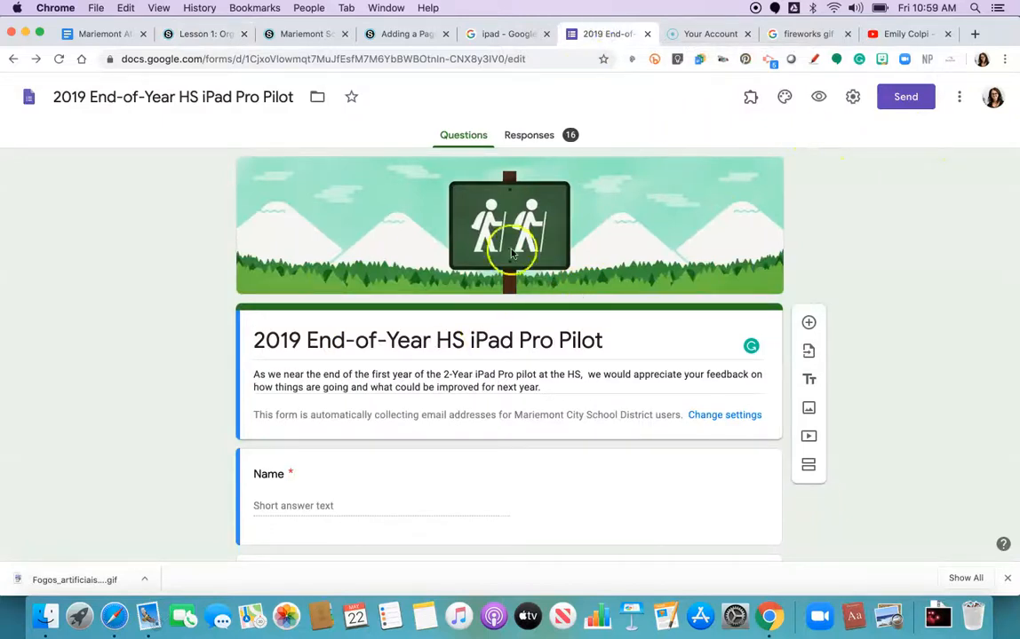
click(905, 96)
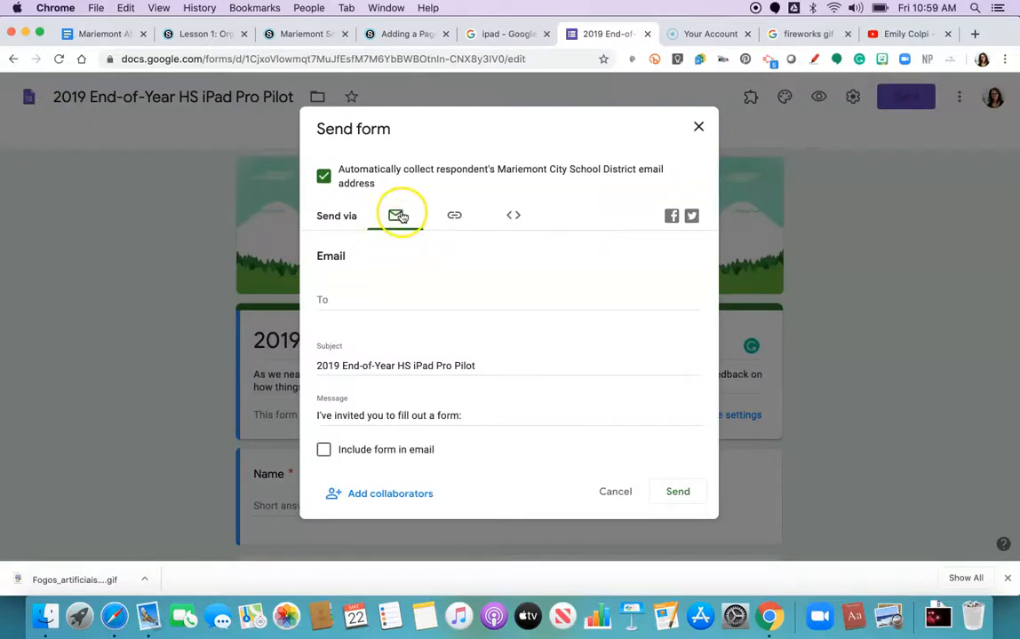
click(452, 217)
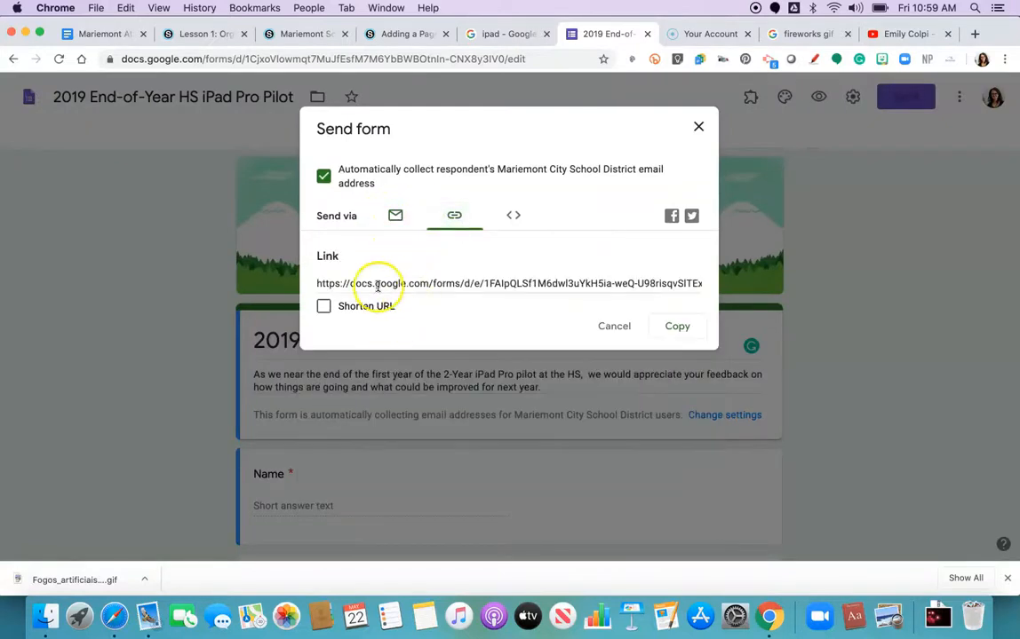
click(511, 221)
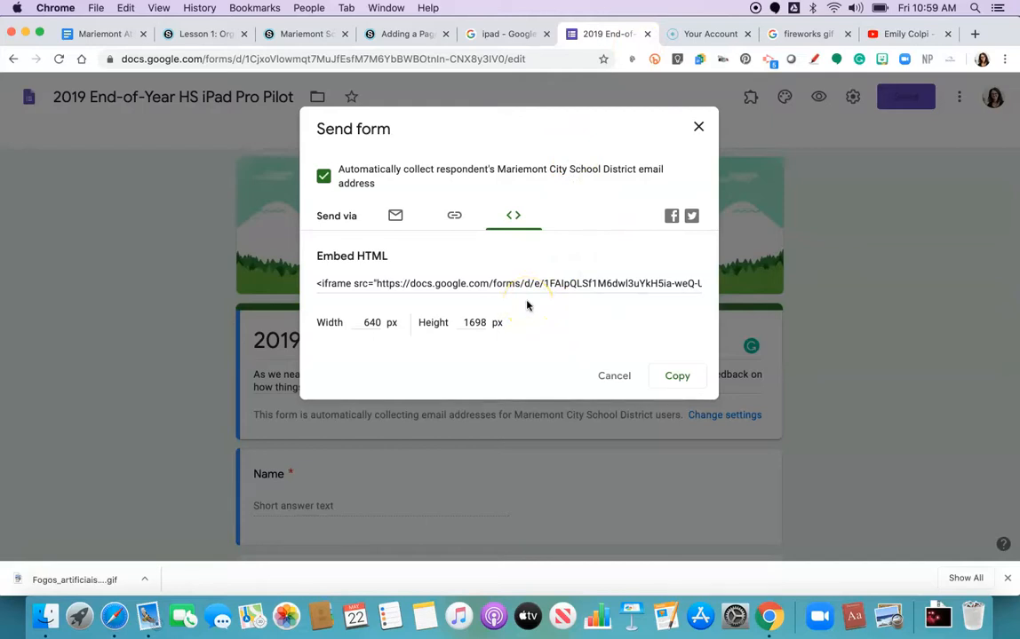
click(518, 277)
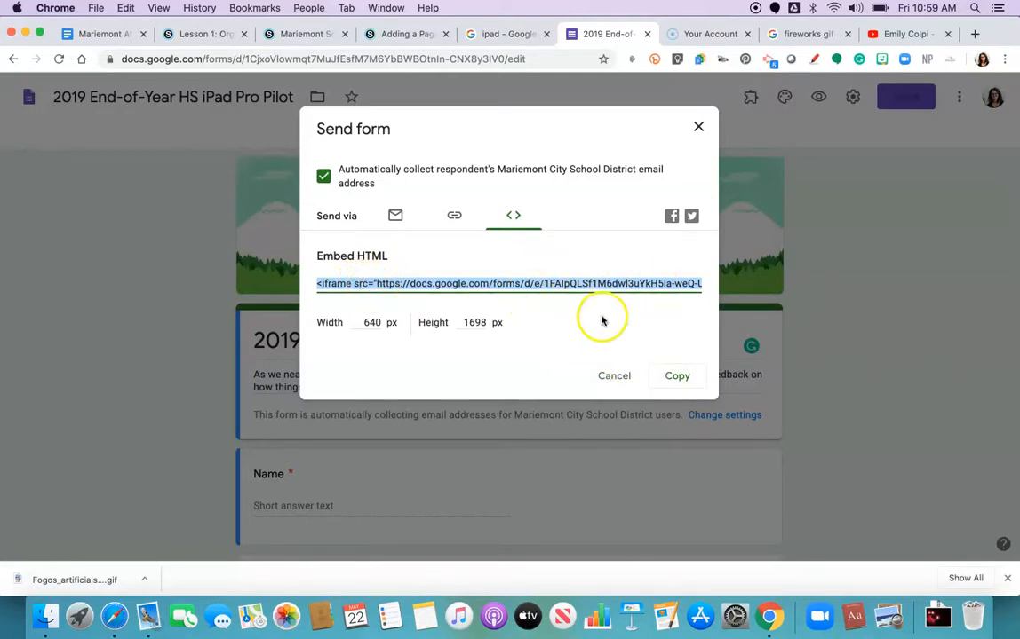
click(681, 379)
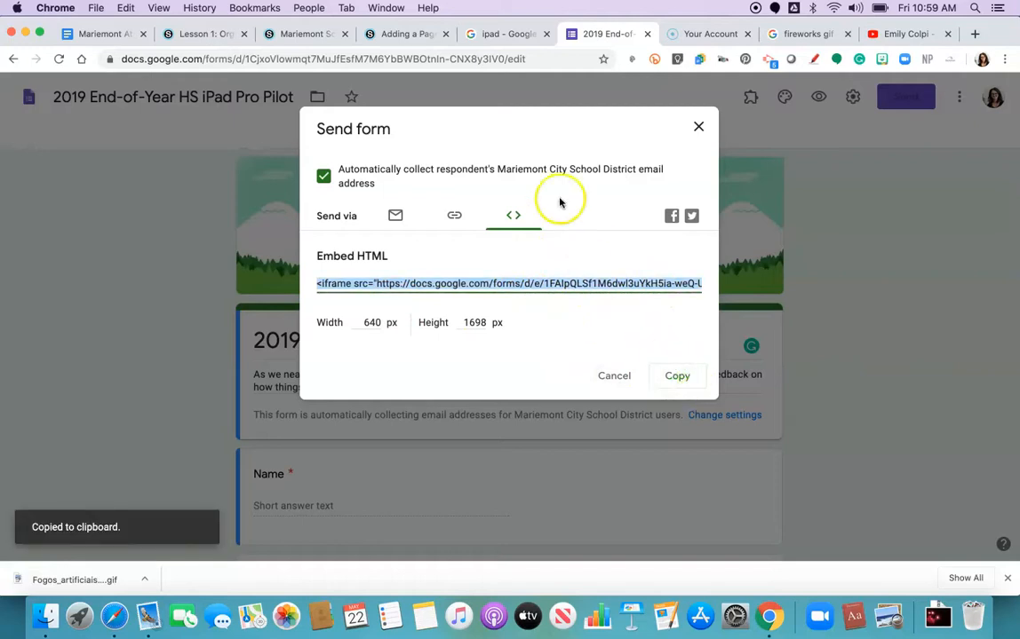
Step: Paste the copied Google Form embed code at the end of the page's HTML source and save the page
click(173, 35)
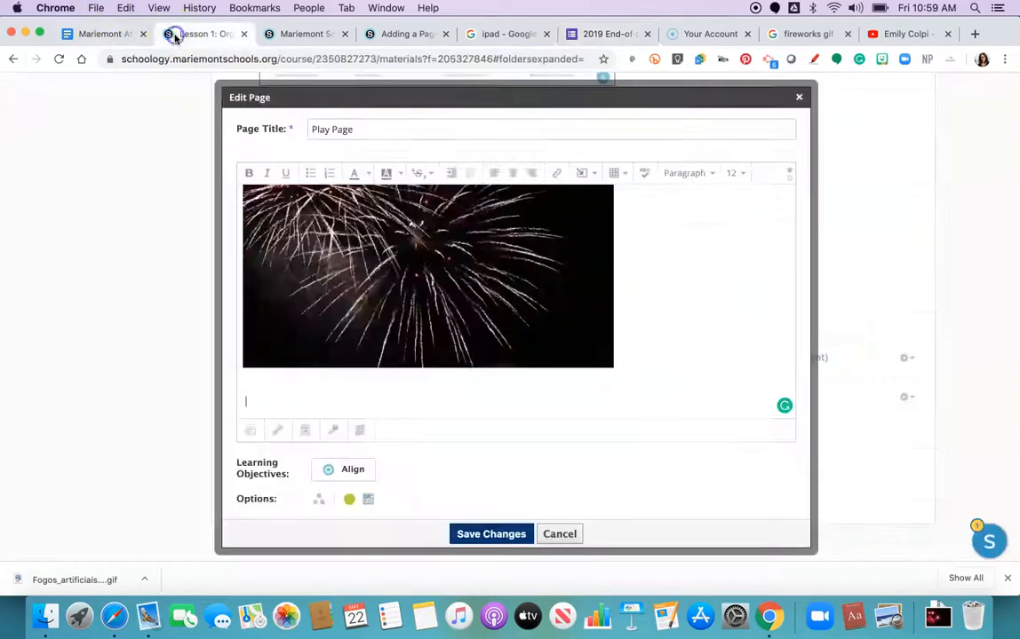
click(273, 400)
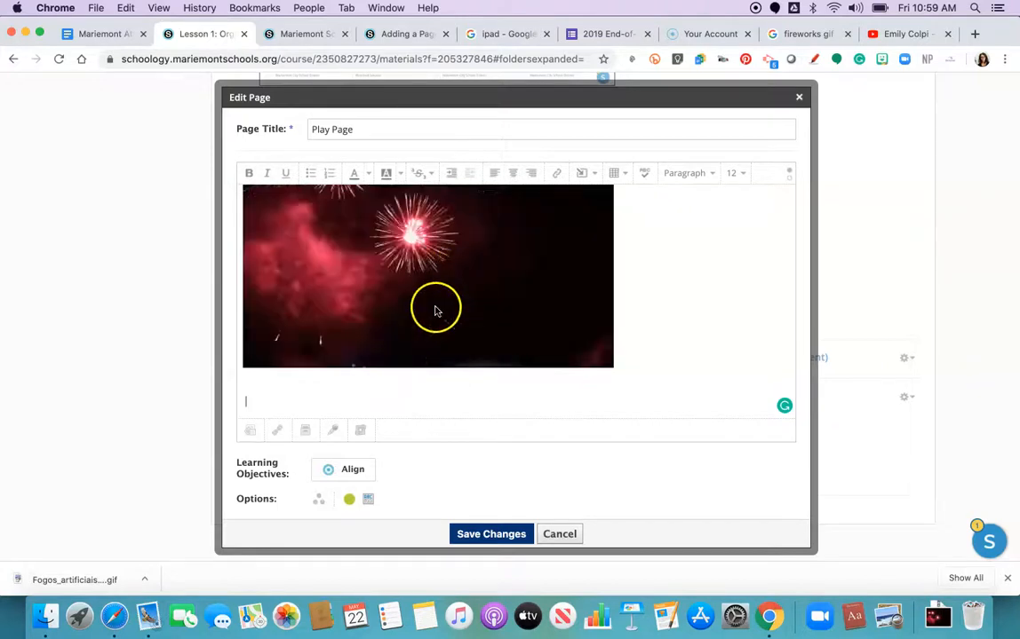
scroll(416, 296, up, 2)
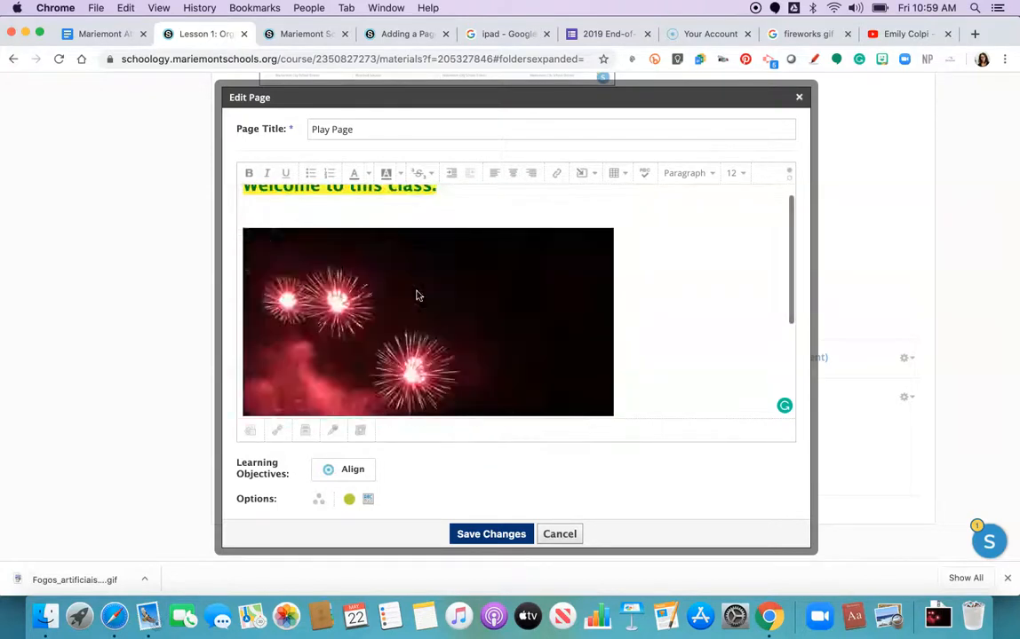
scroll(417, 295, down, 4)
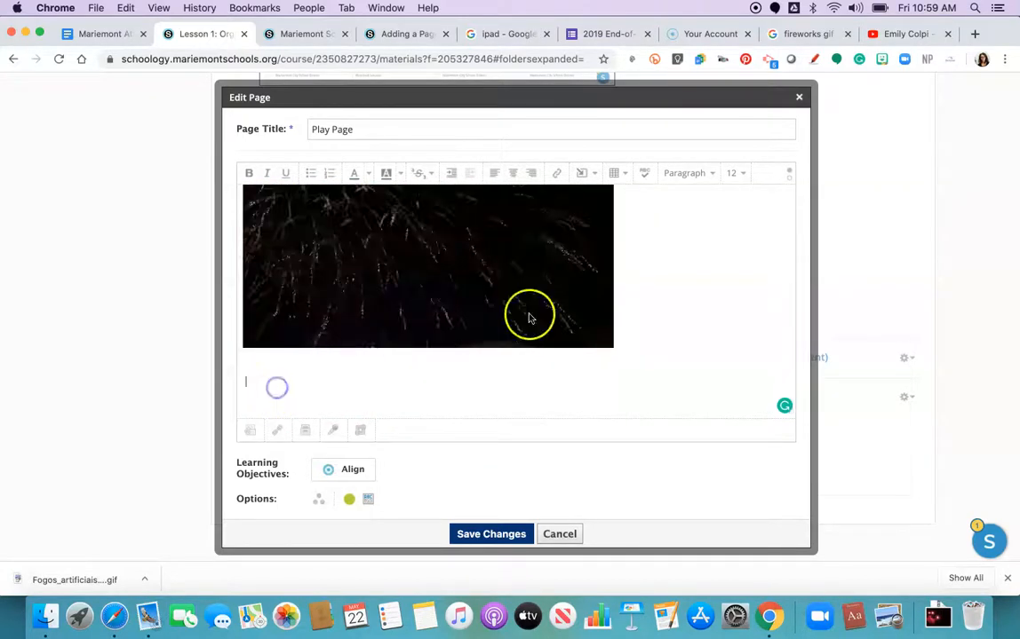
click(788, 180)
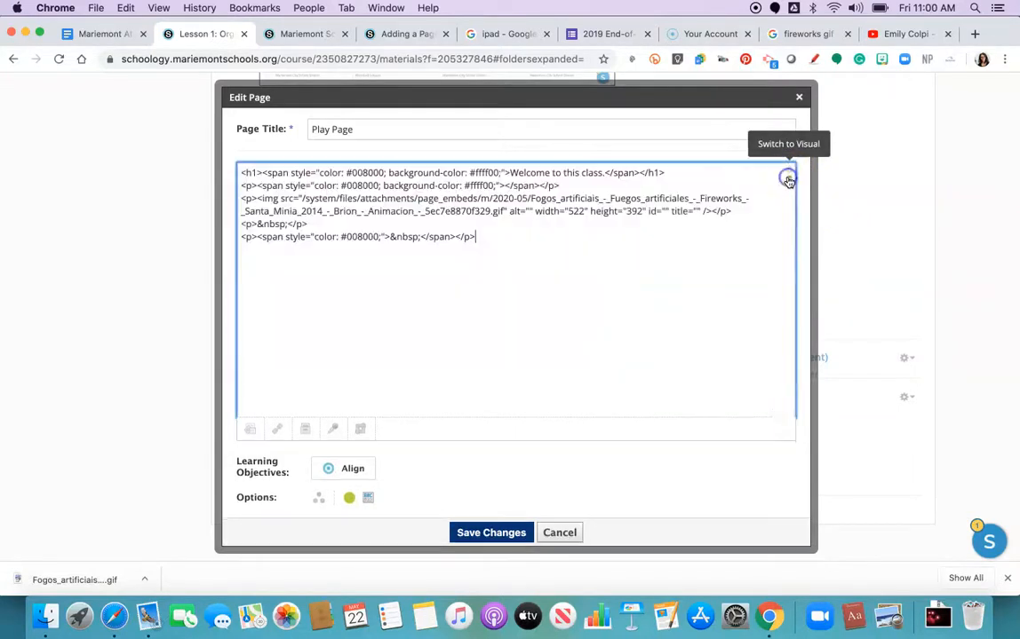
click(500, 235)
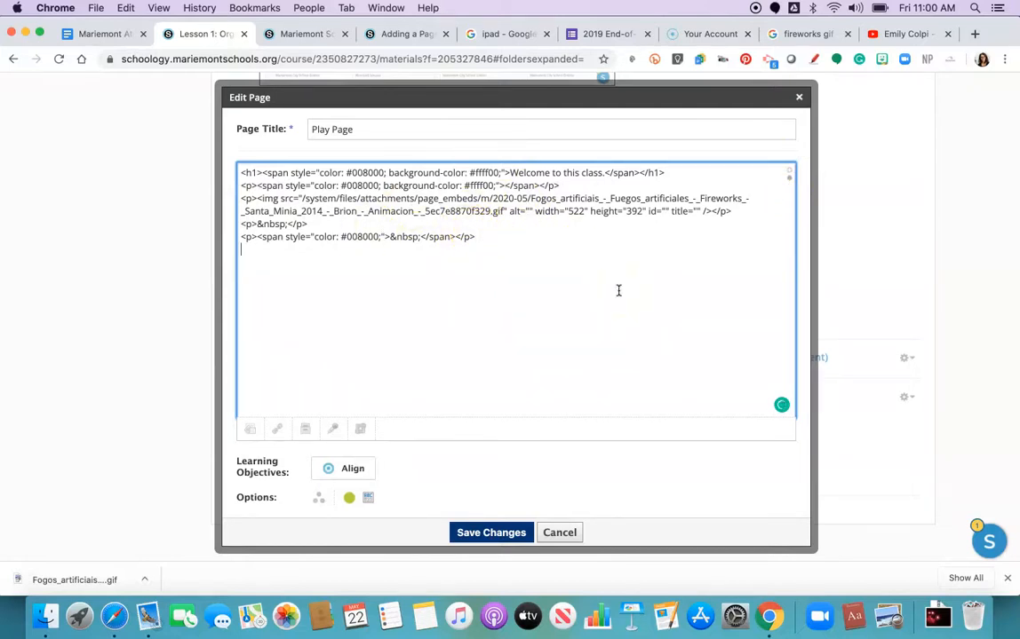
key(super+v)
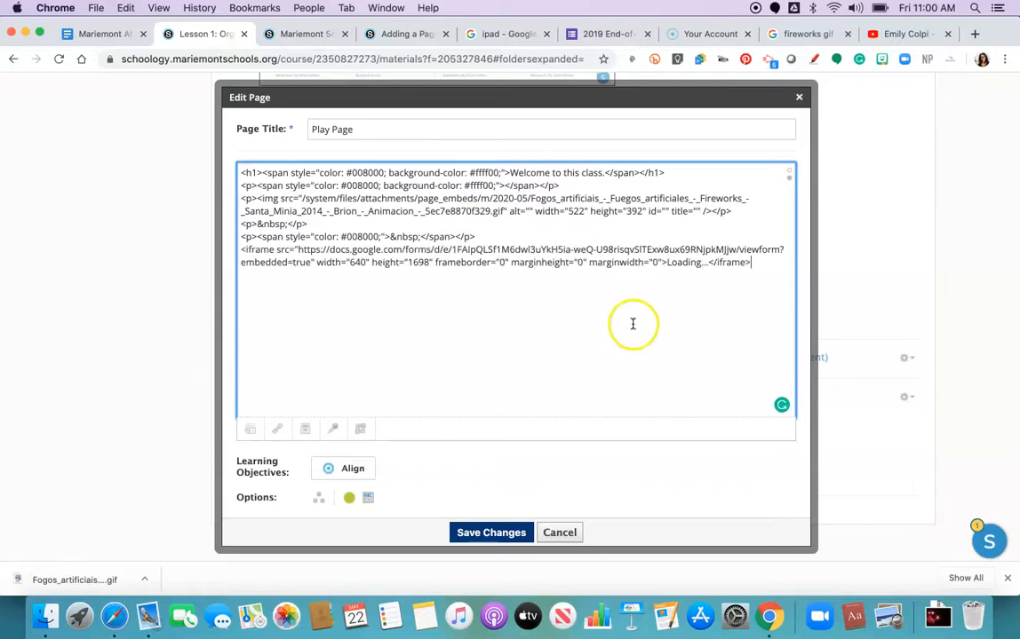
click(488, 533)
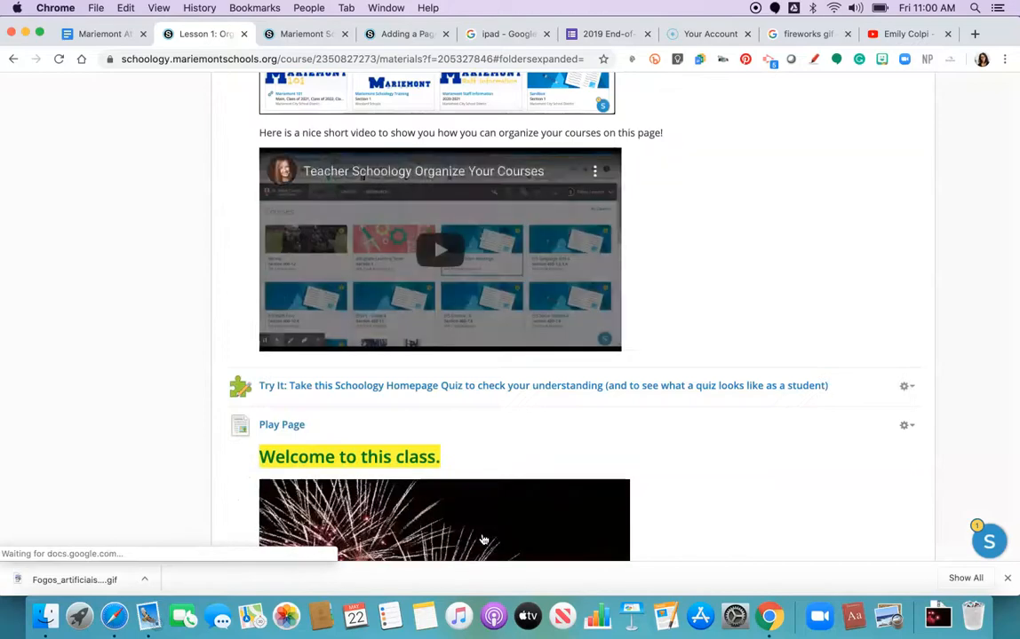
Step: Scroll through the saved Play Page to review the fireworks GIF and the embedded form
scroll(483, 539, down, 5)
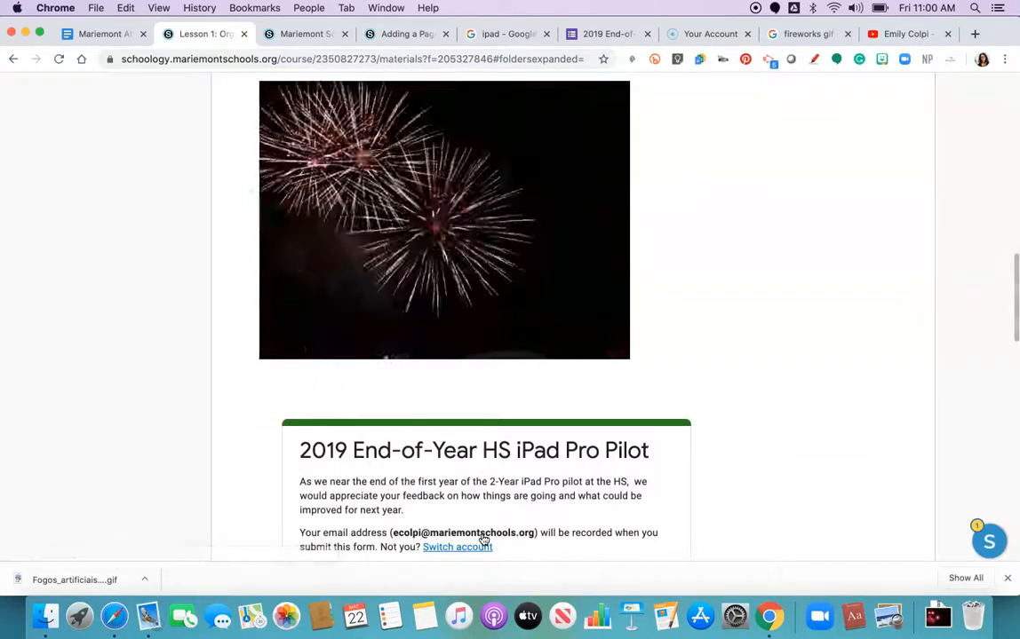
scroll(483, 539, down, 1)
scroll(483, 539, up, 1)
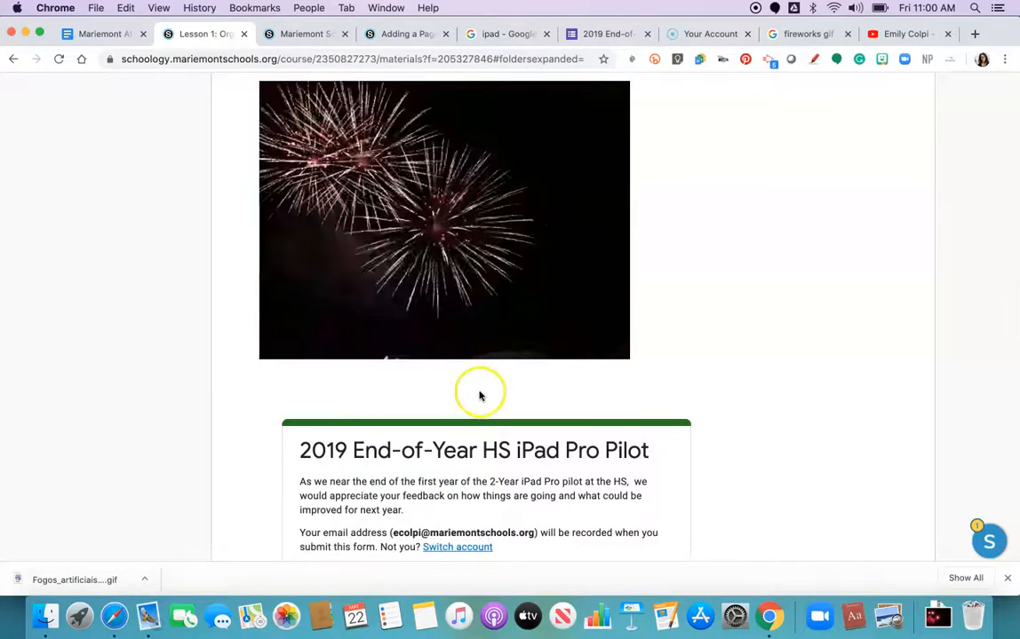
scroll(480, 395, down, 6)
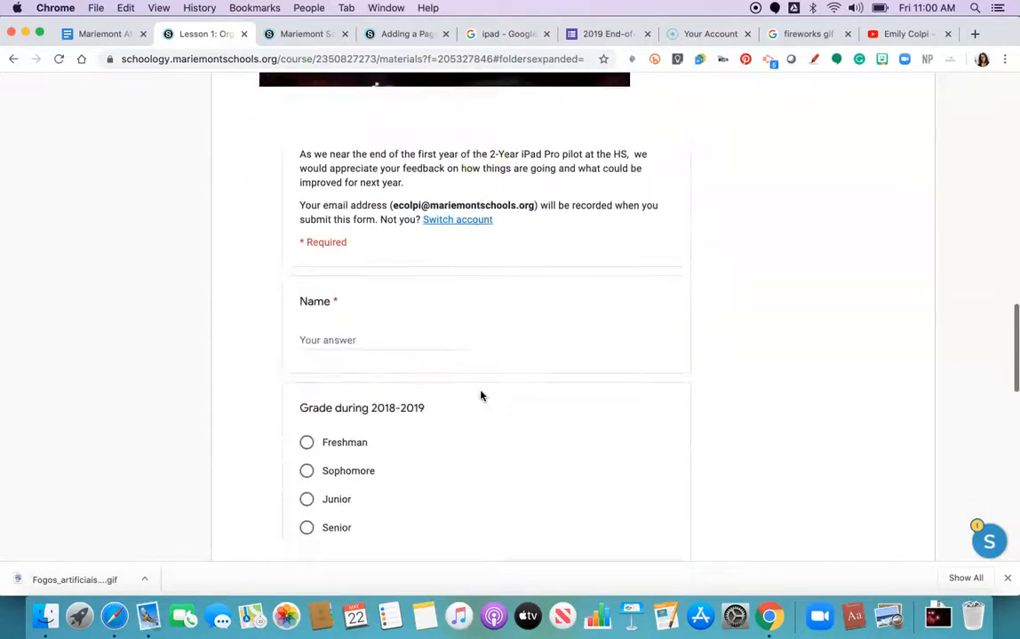
scroll(480, 396, down, 10)
scroll(480, 396, up, 12)
scroll(481, 396, up, 8)
scroll(481, 396, down, 2)
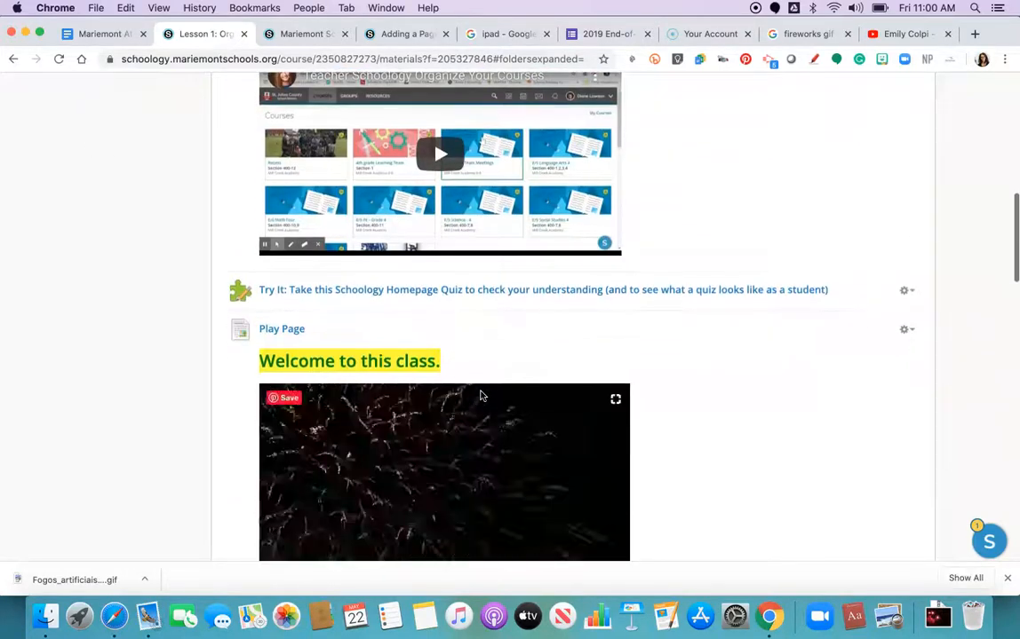
Step: Reopen the Play Page for editing
click(908, 330)
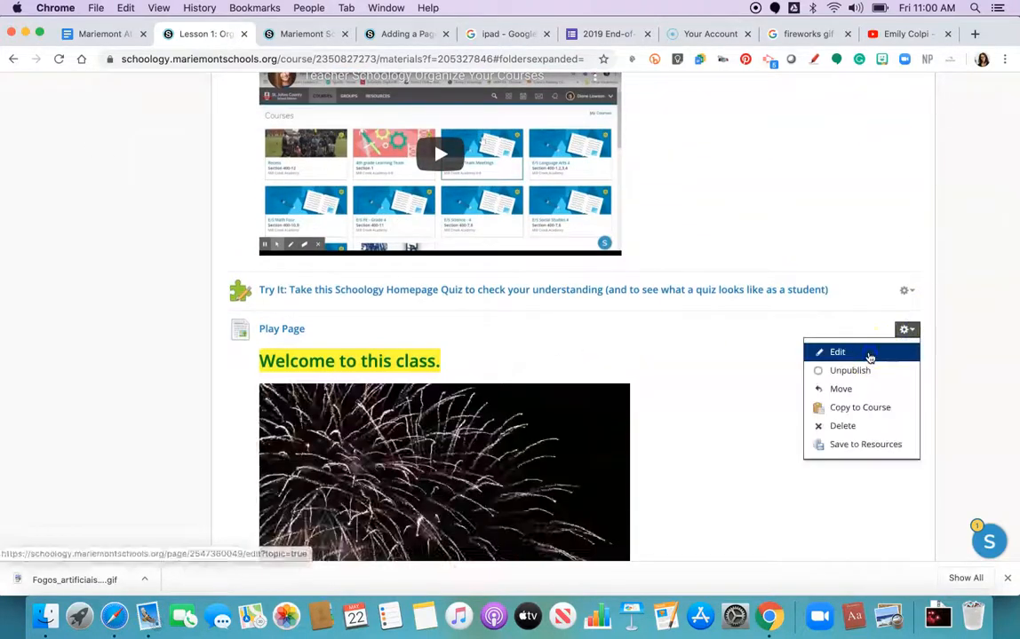
click(870, 353)
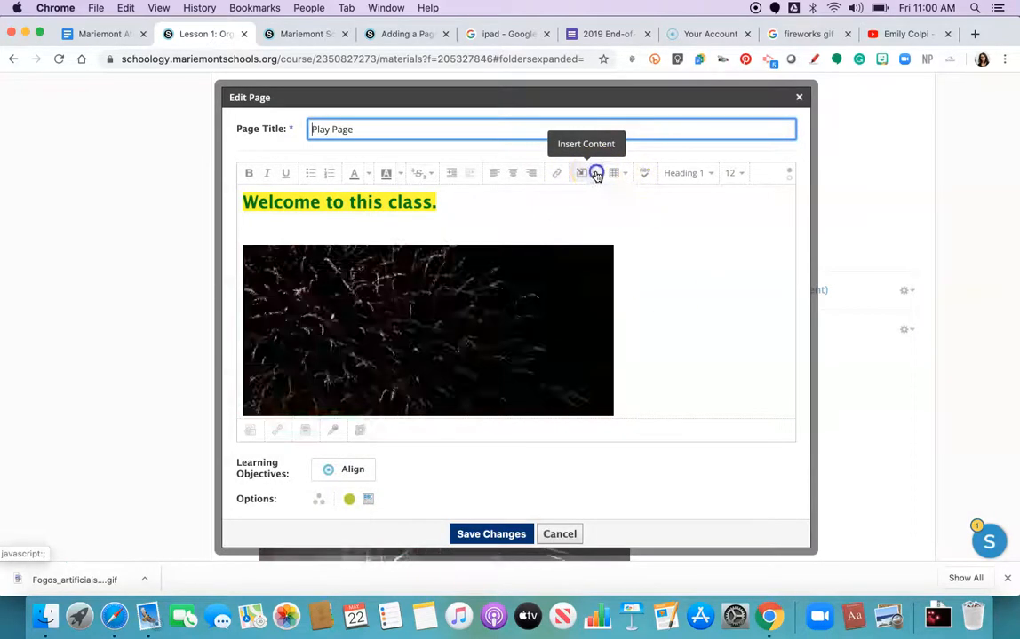
click(597, 175)
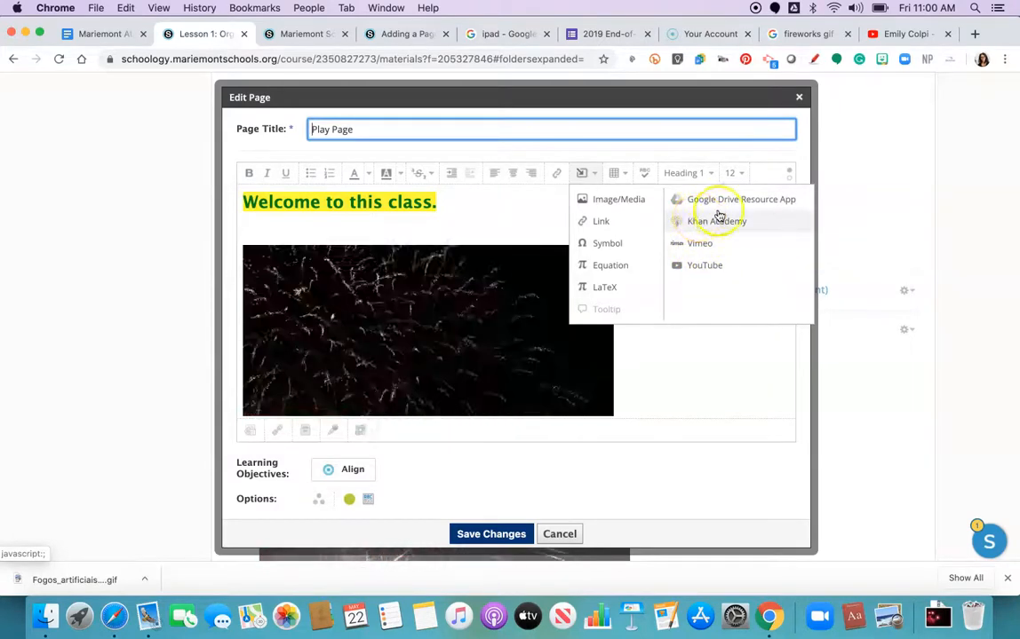
click(600, 265)
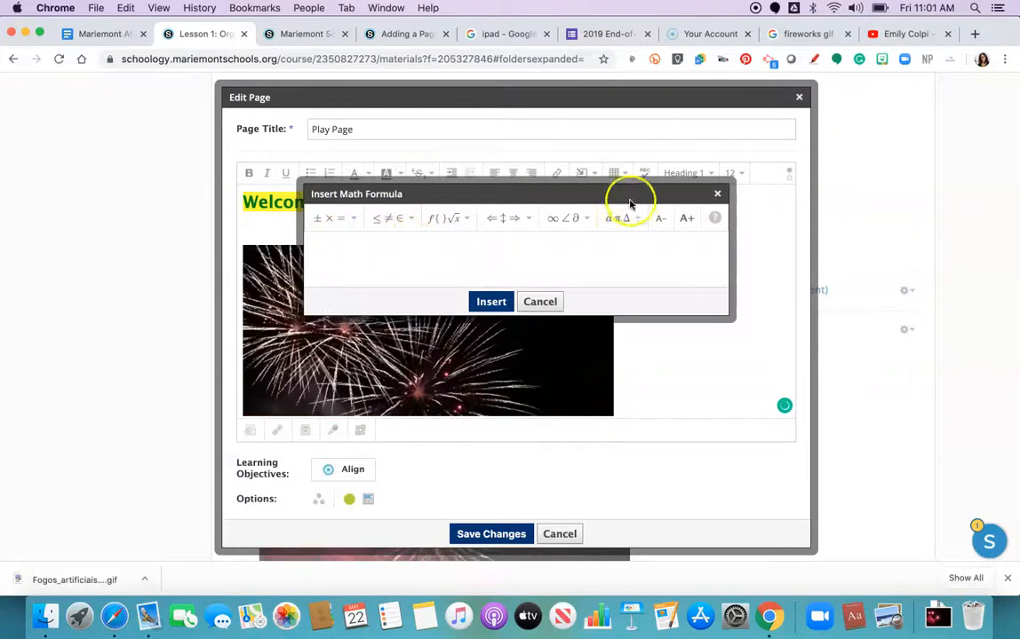
click(717, 194)
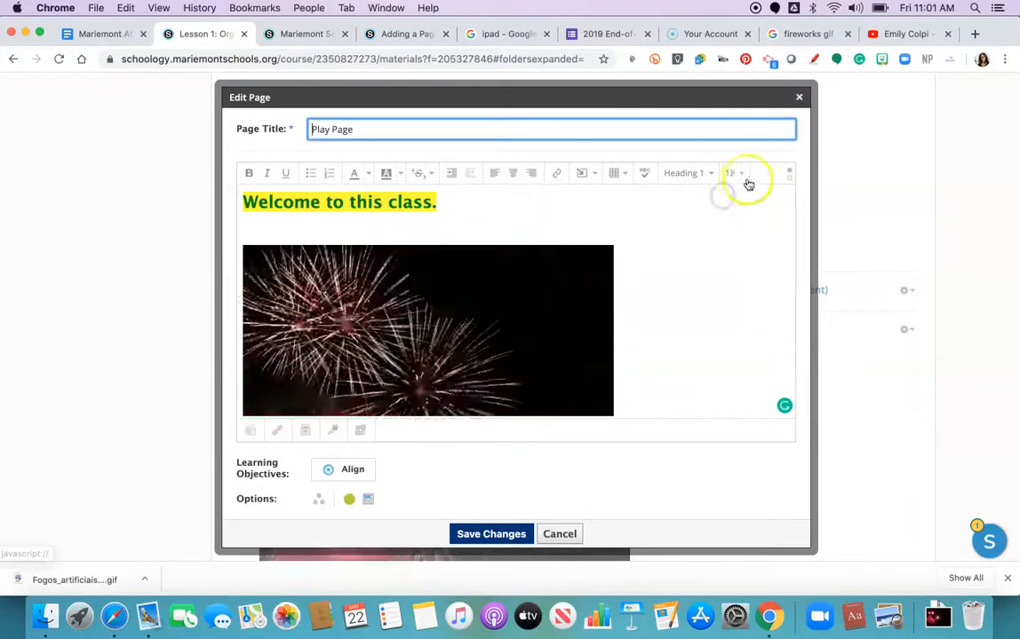
Step: Open the YouTube import option from the editor's insert content choices
click(586, 172)
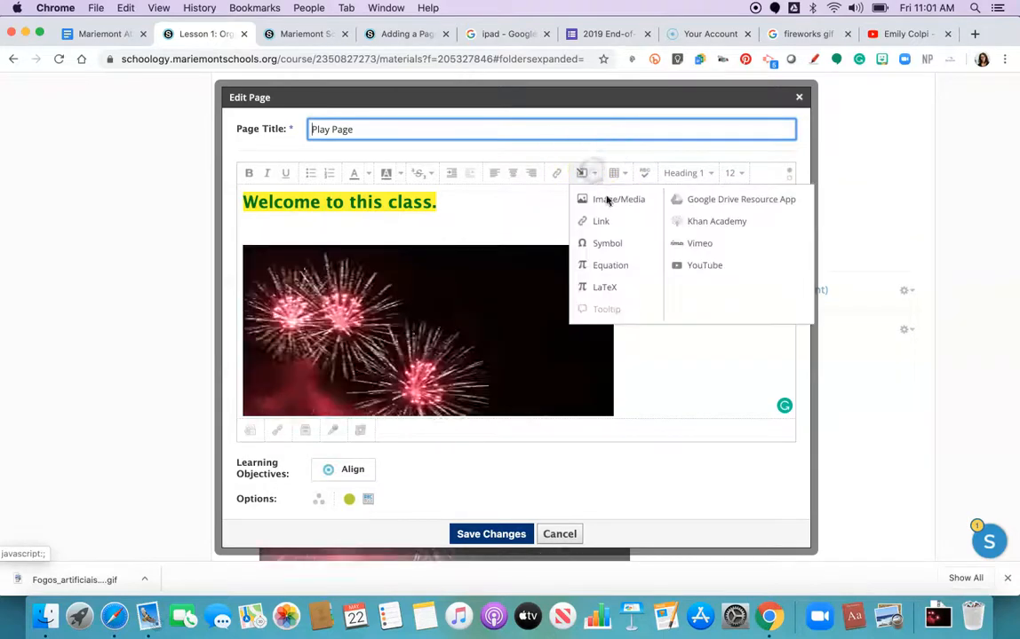
click(724, 270)
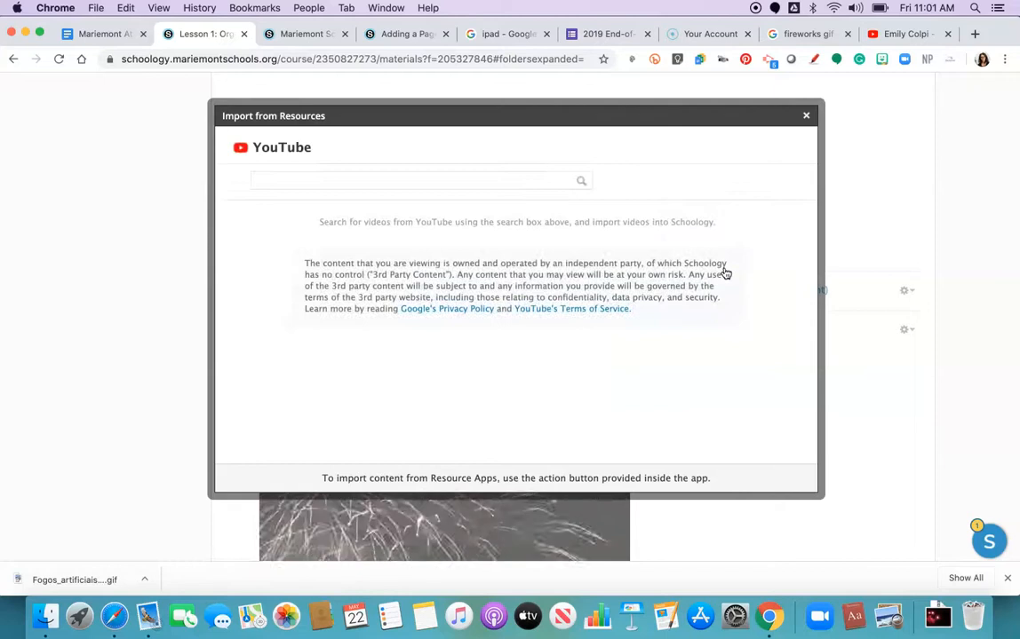
click(487, 177)
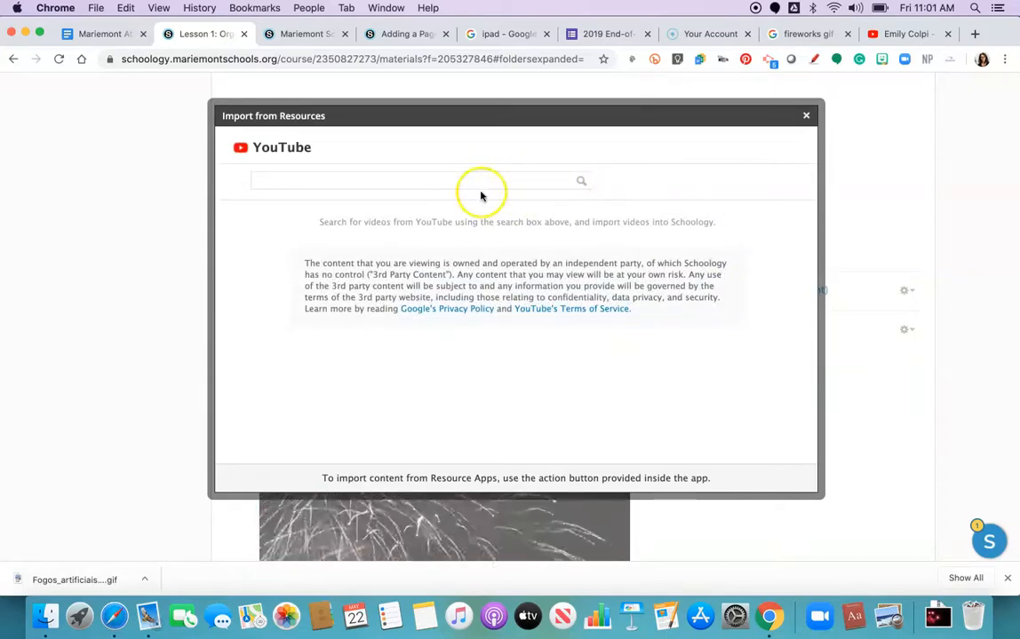
Step: Open the Exporting Blackboard Classes video on the YouTube channel and copy its share link
click(902, 35)
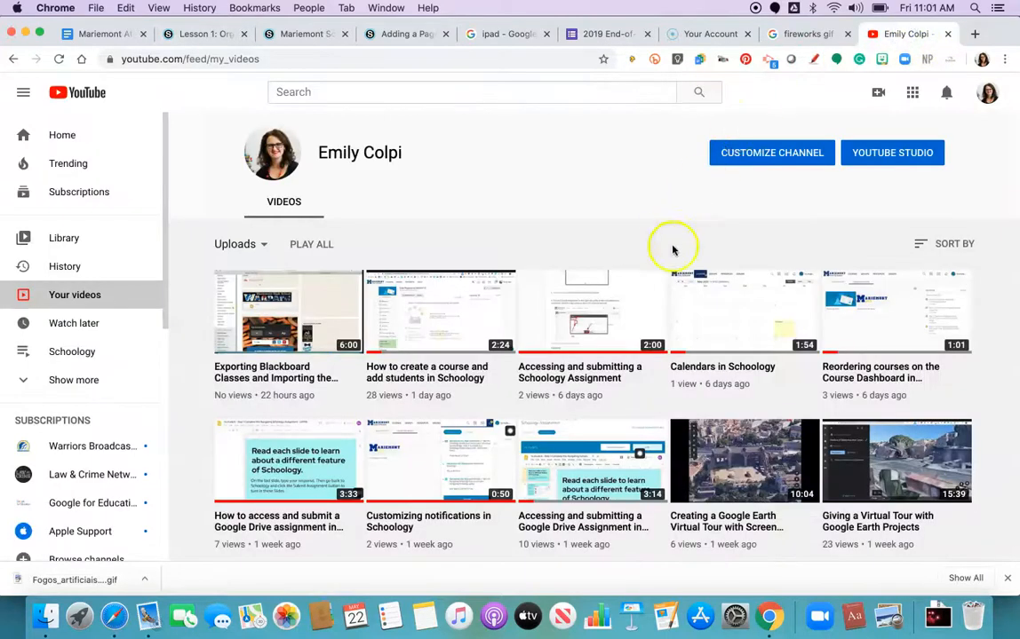
click(295, 366)
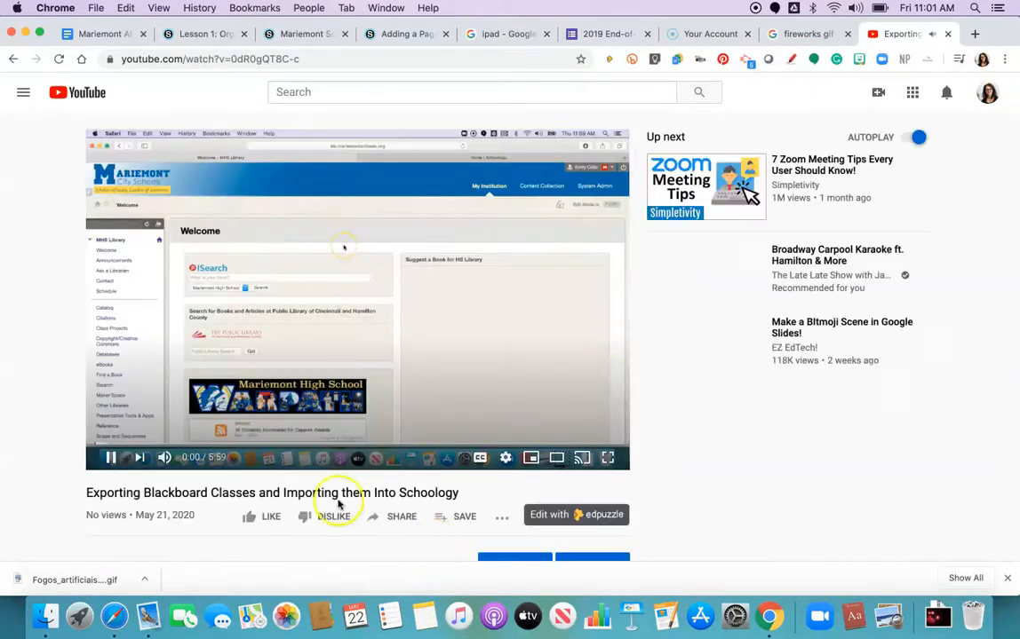
click(111, 458)
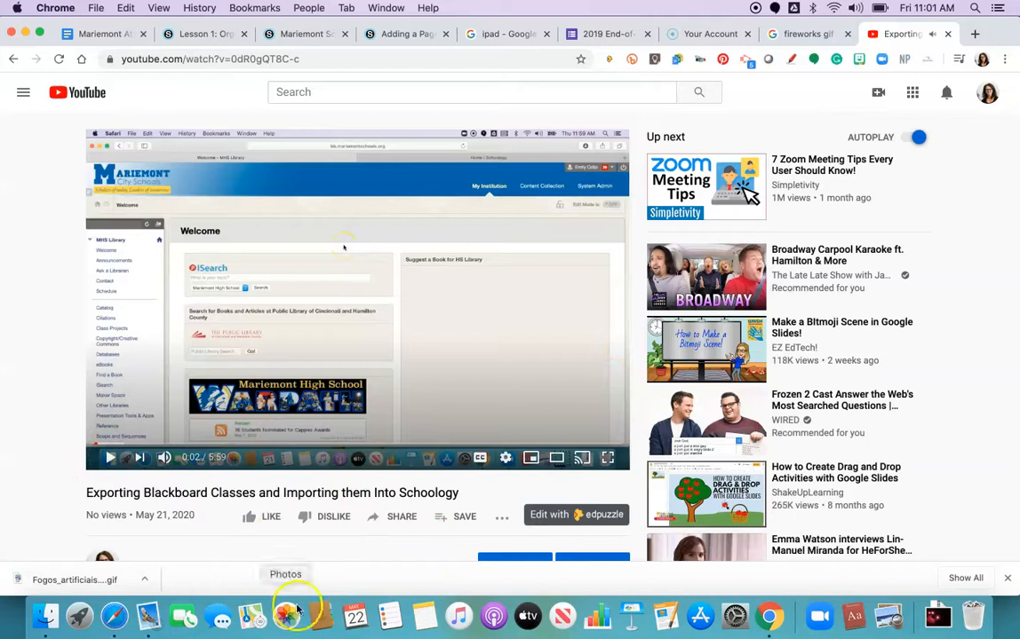
click(408, 523)
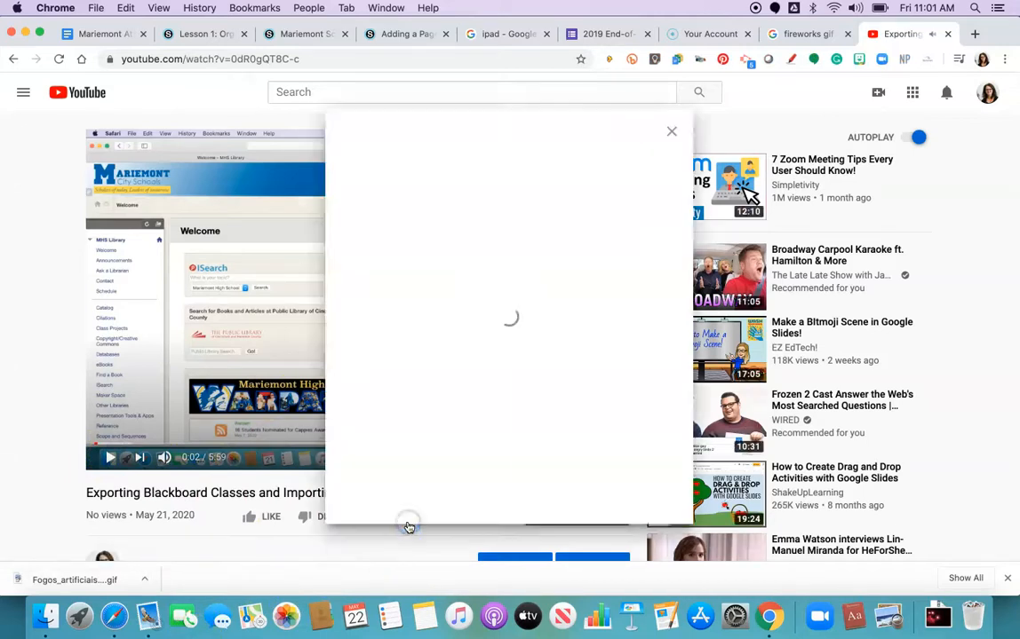
click(647, 347)
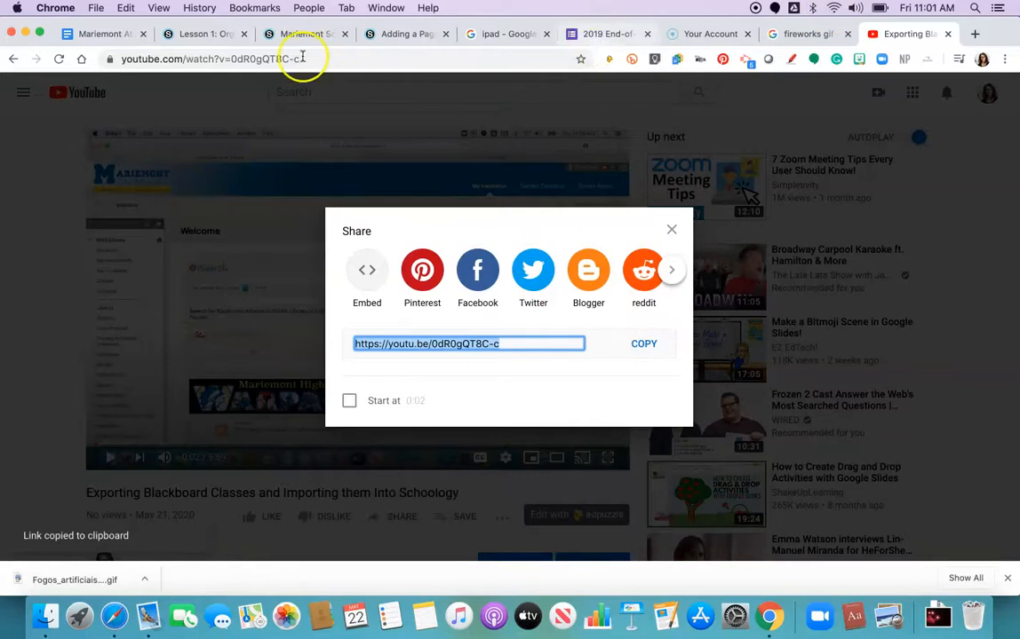
Step: Search the YouTube importer with the copied link, select the first video result and import it as an embed
click(197, 37)
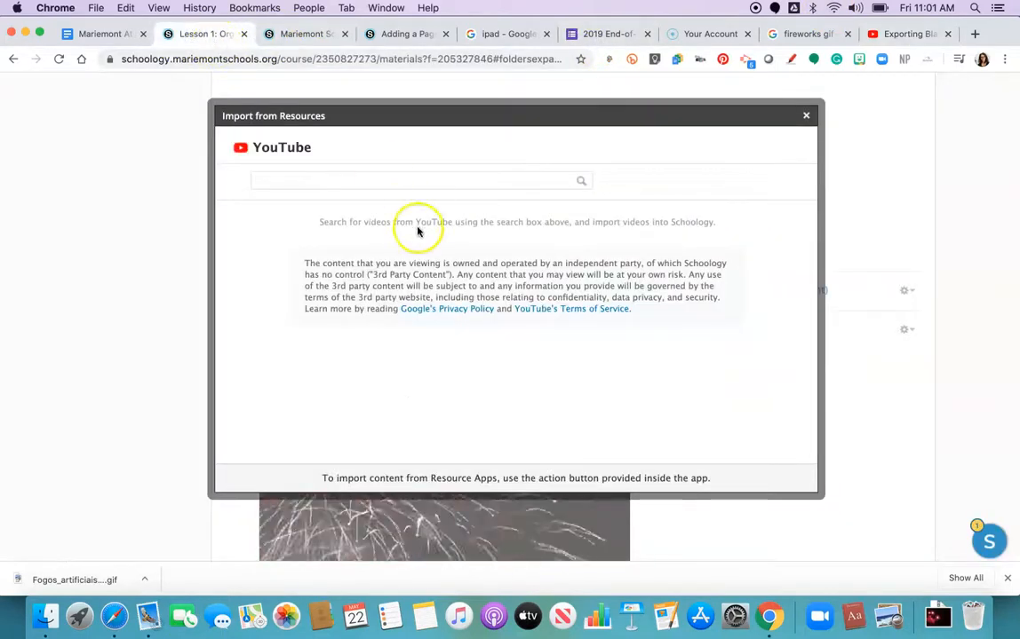
click(391, 172)
key(super+v)
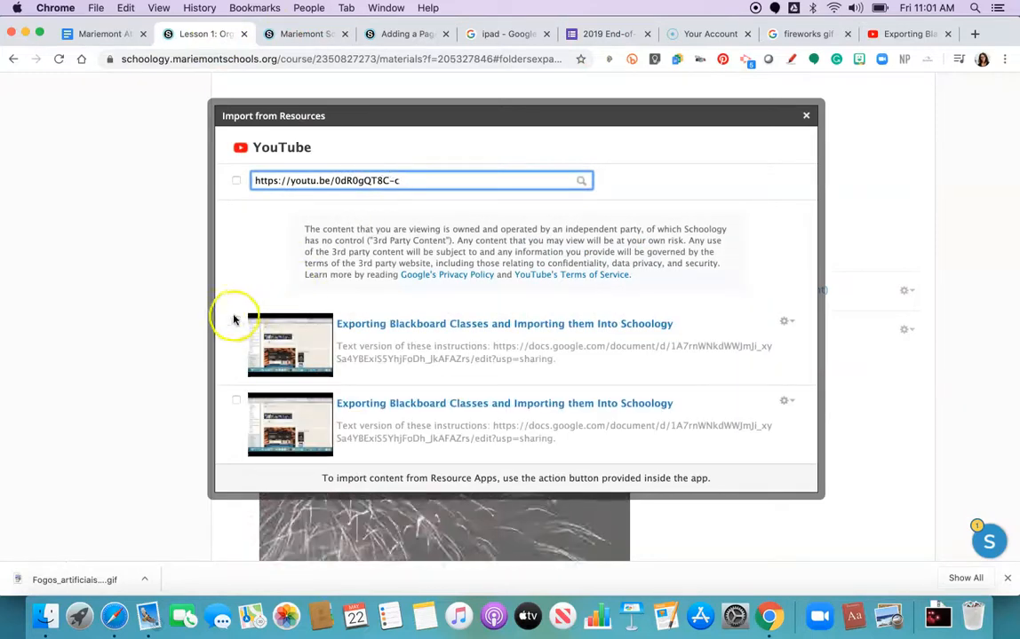
click(235, 321)
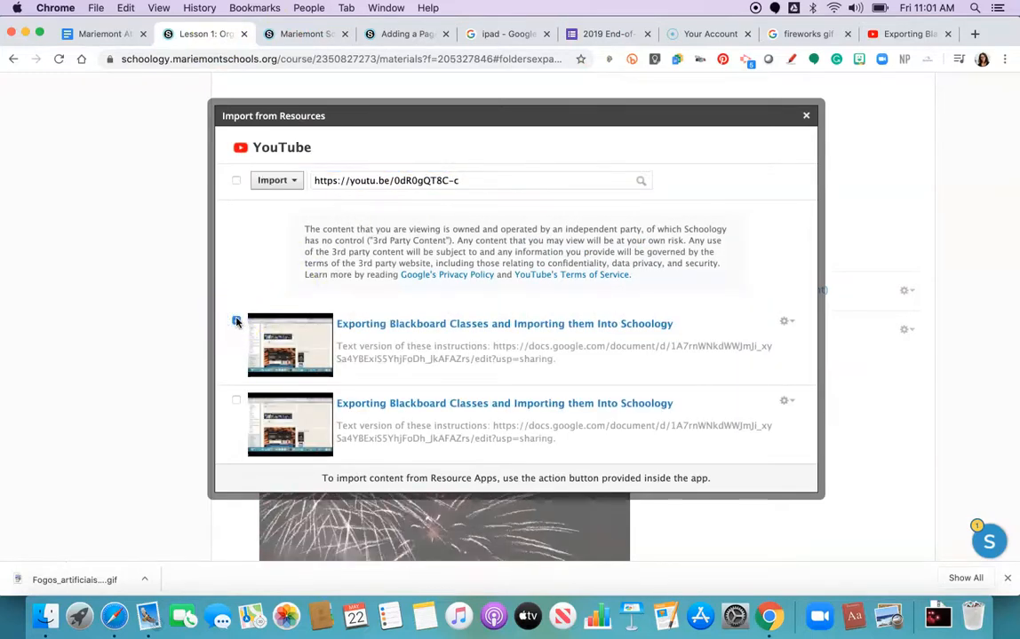
click(296, 182)
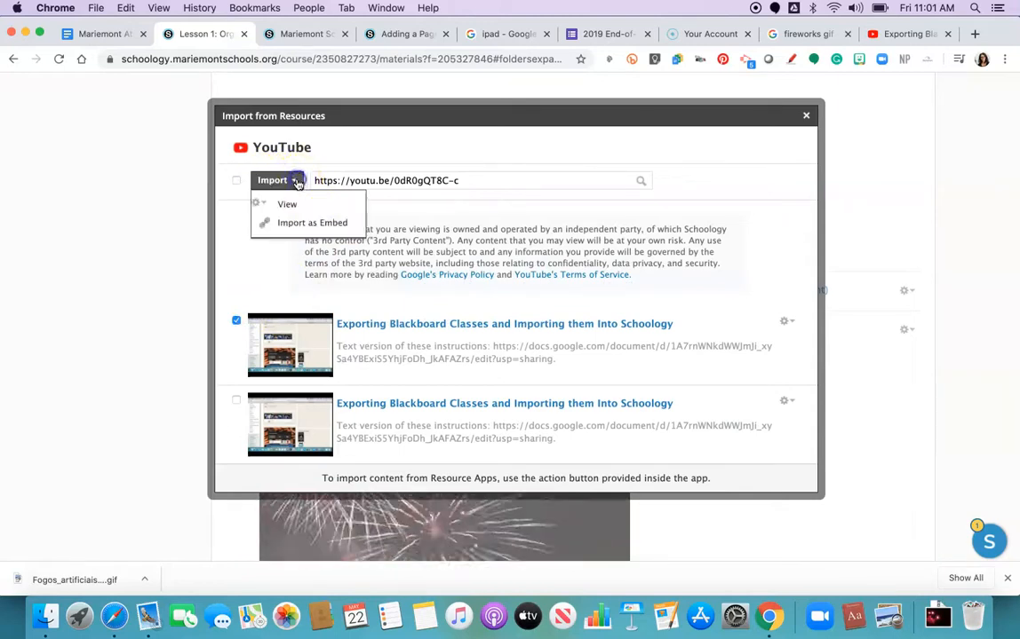
click(303, 230)
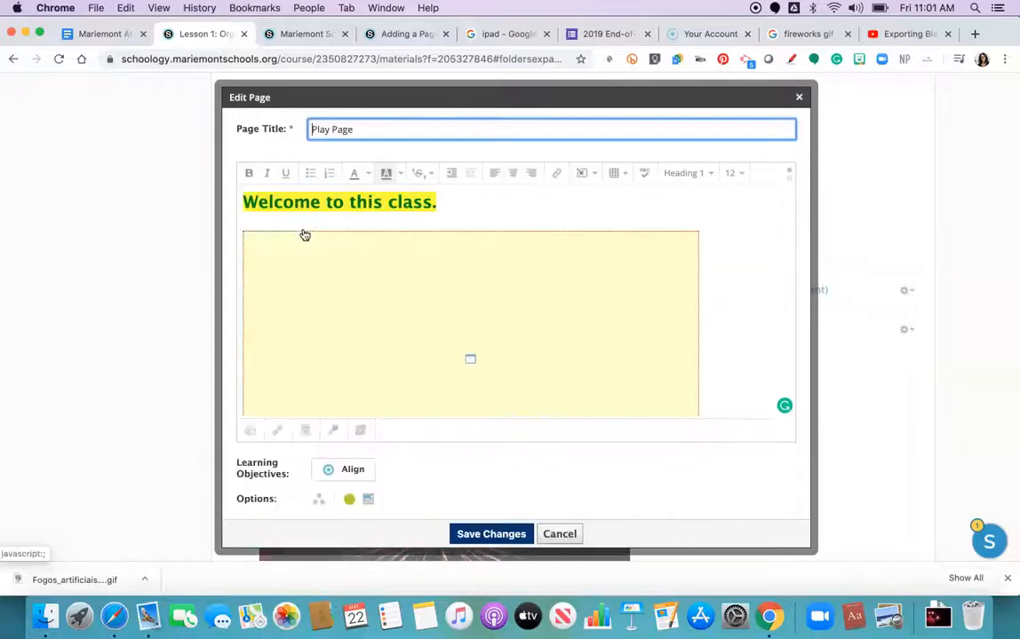
Step: Save the page changes with the embedded YouTube video
scroll(305, 235, down, 3)
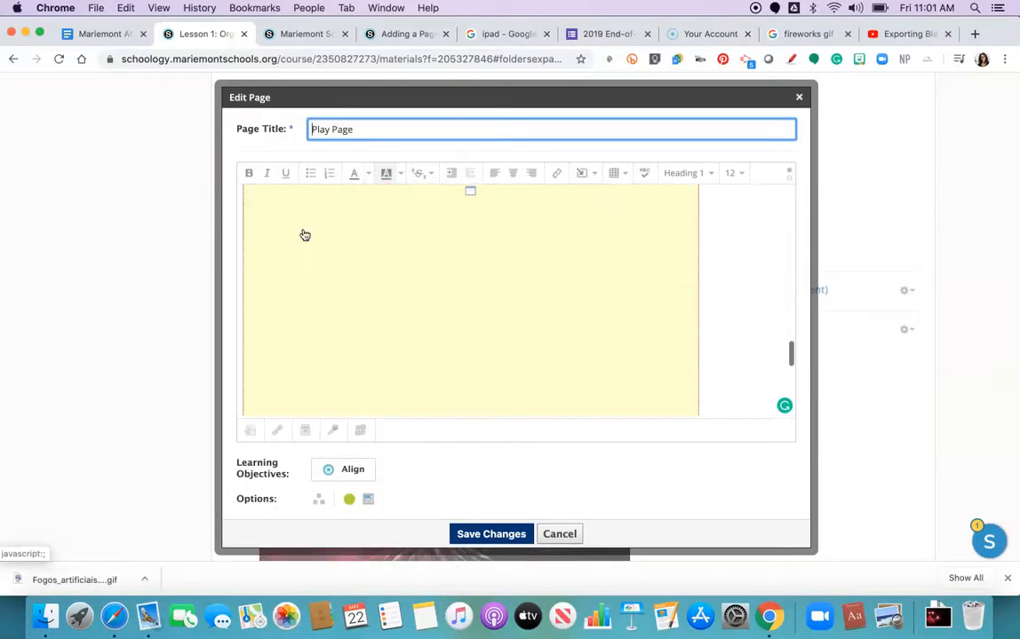
scroll(304, 235, down, 3)
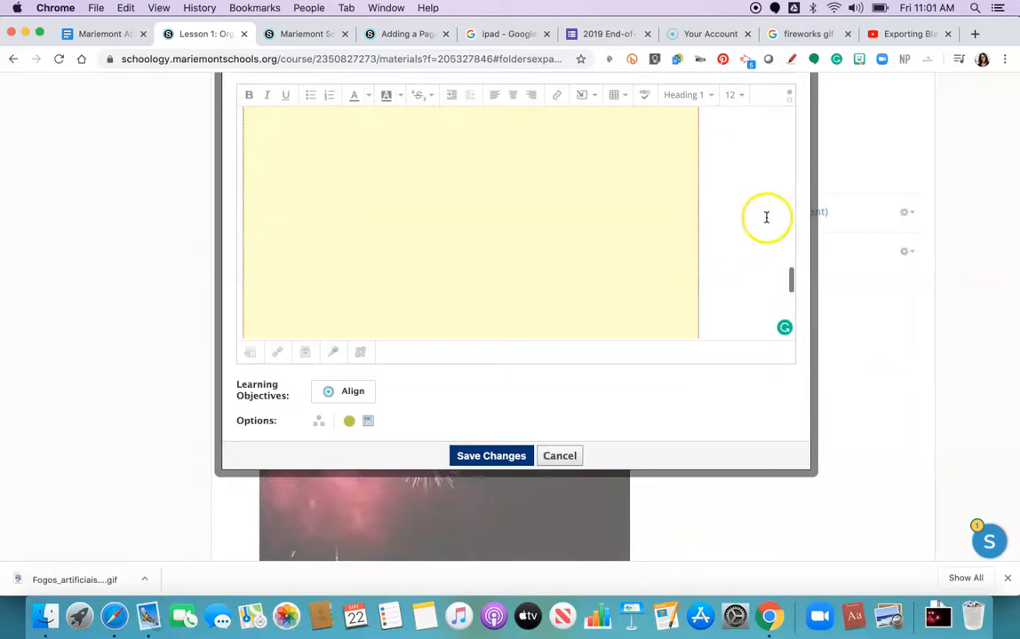
scroll(853, 211, up, 3)
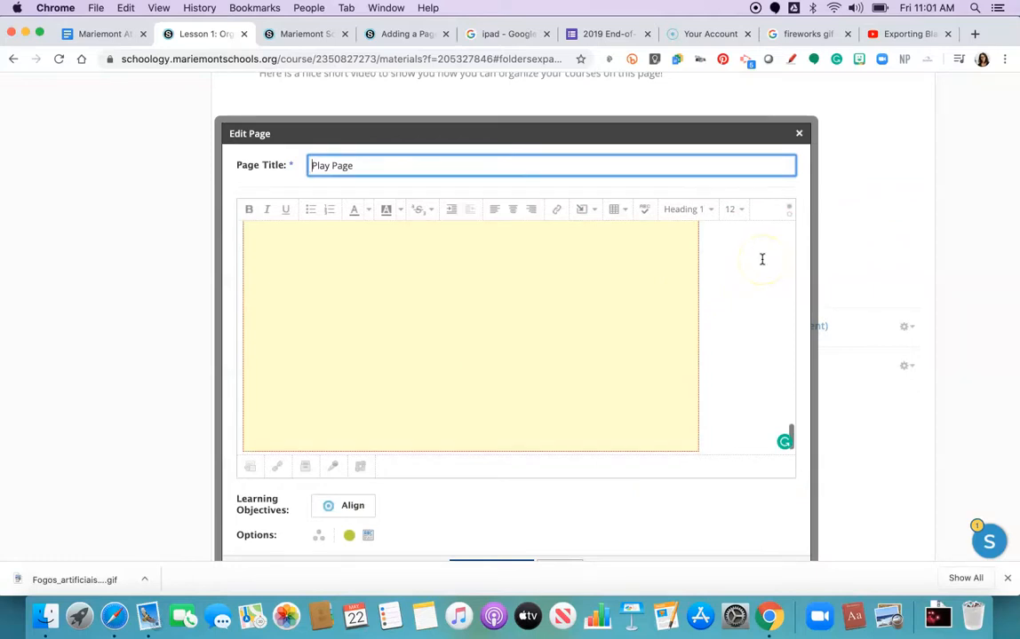
scroll(715, 169, down, 5)
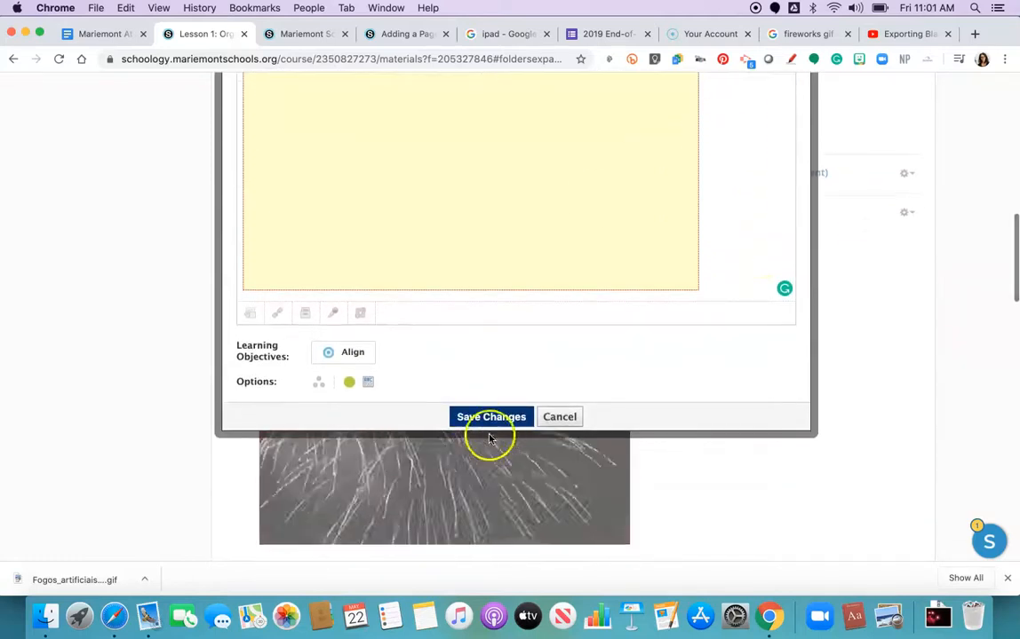
click(484, 418)
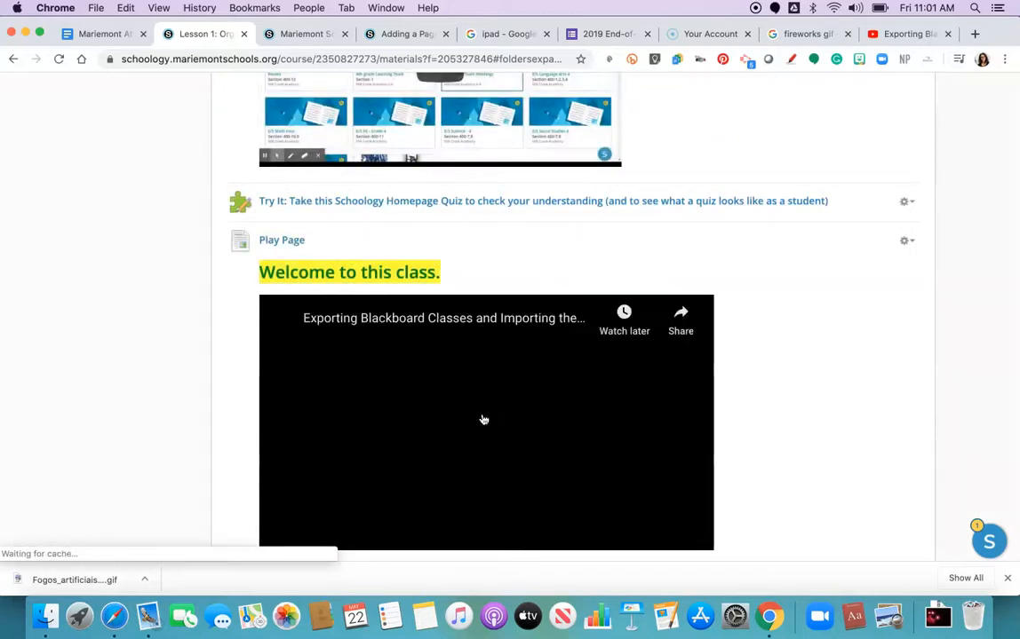
Step: Scroll through the saved page to review the embedded video, GIF and form, and briefly play and pause the video
scroll(484, 419, down, 10)
scroll(484, 419, down, 10)
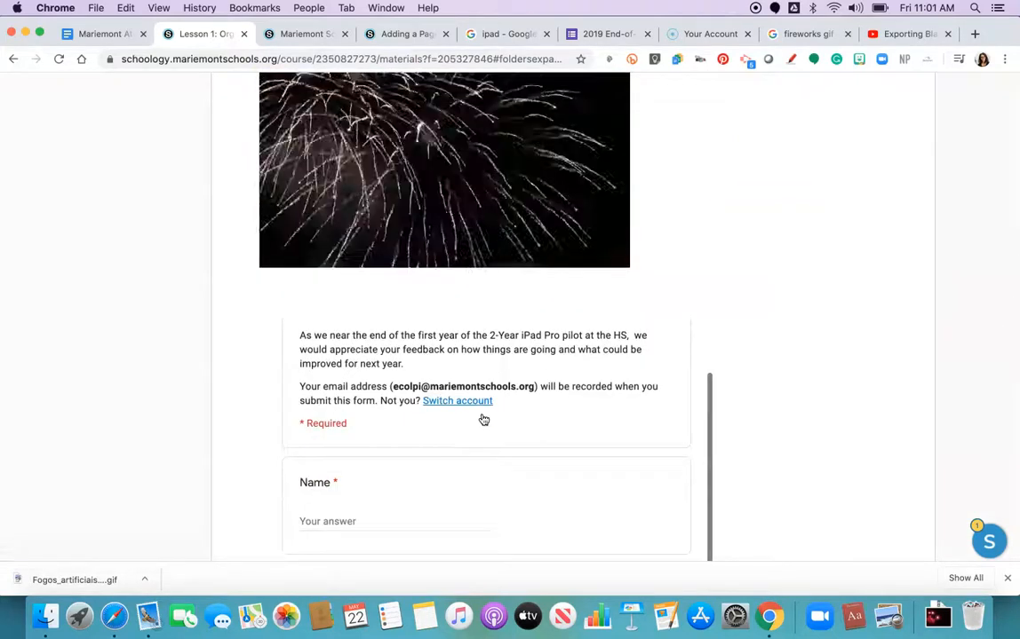
scroll(484, 419, down, 5)
scroll(484, 420, up, 15)
scroll(484, 419, up, 5)
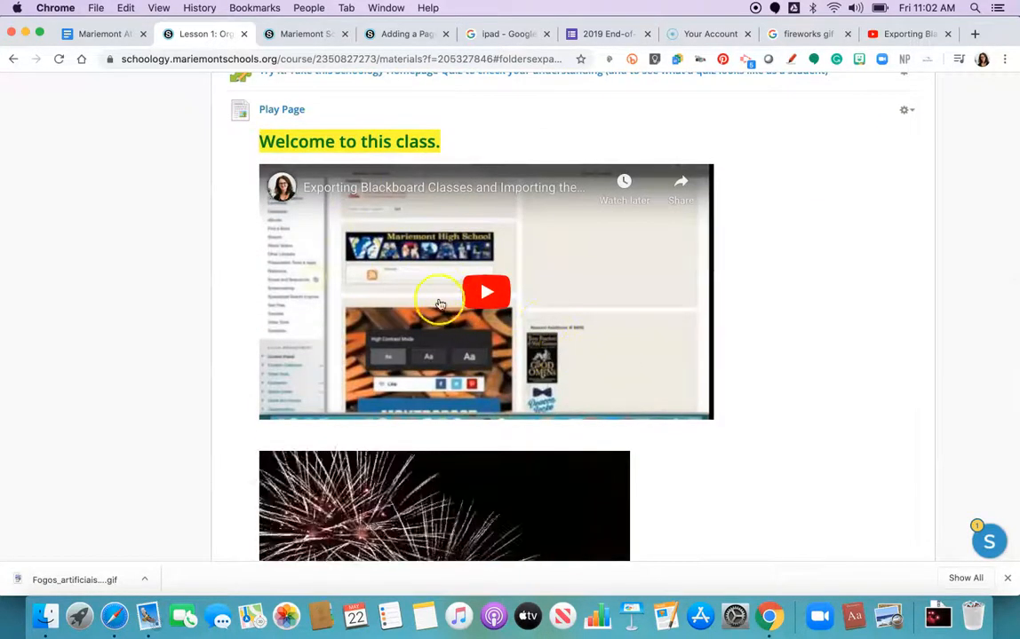
click(665, 284)
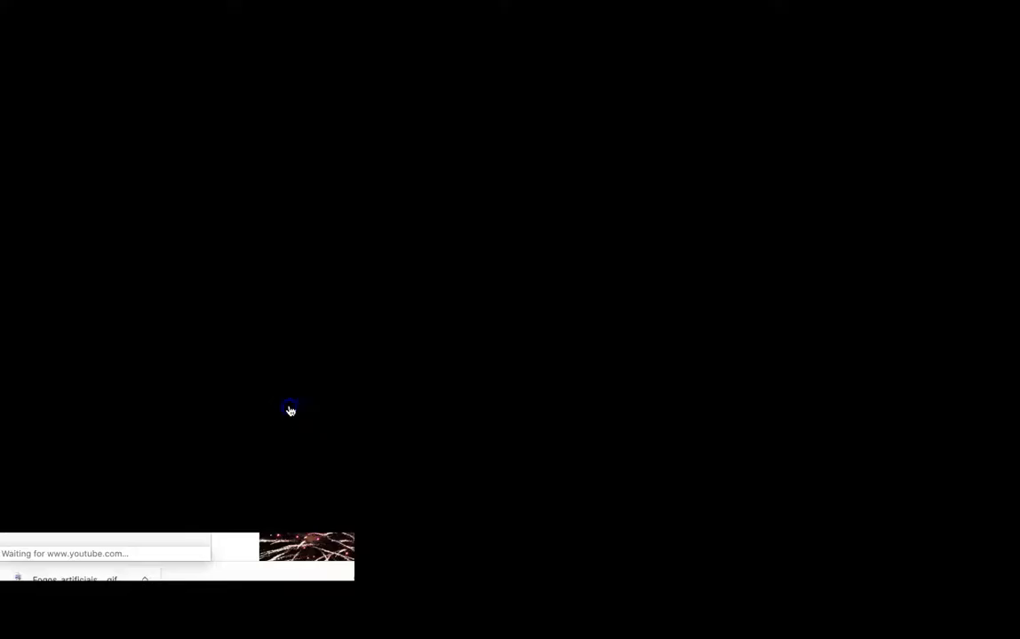
click(287, 409)
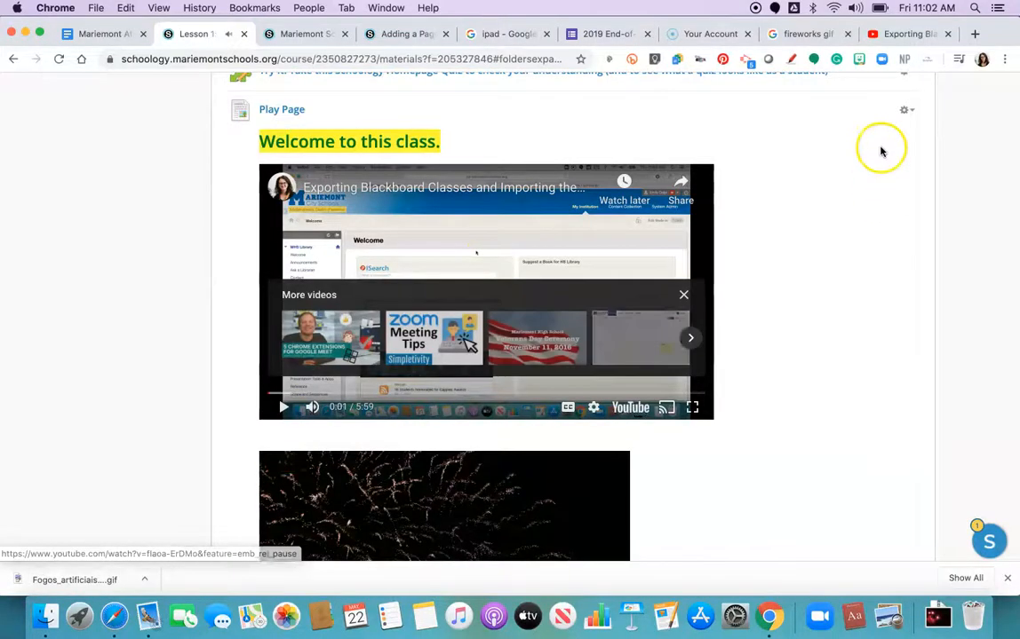
Step: Edit the Play Page, shrink the embedded YouTube video by dragging its corner handle, and save the changes
click(904, 110)
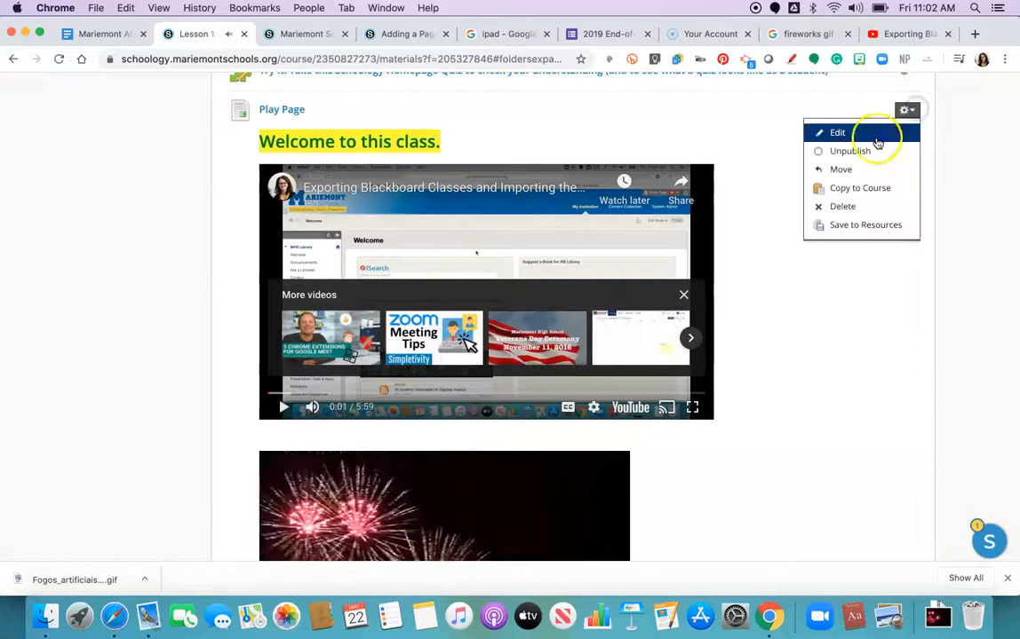
click(879, 132)
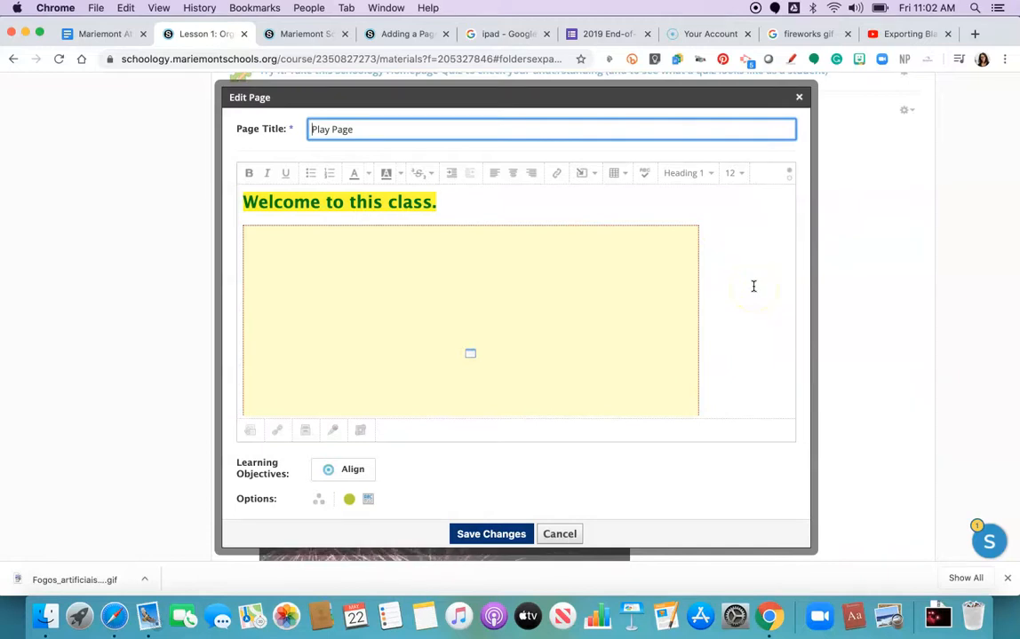
click(599, 325)
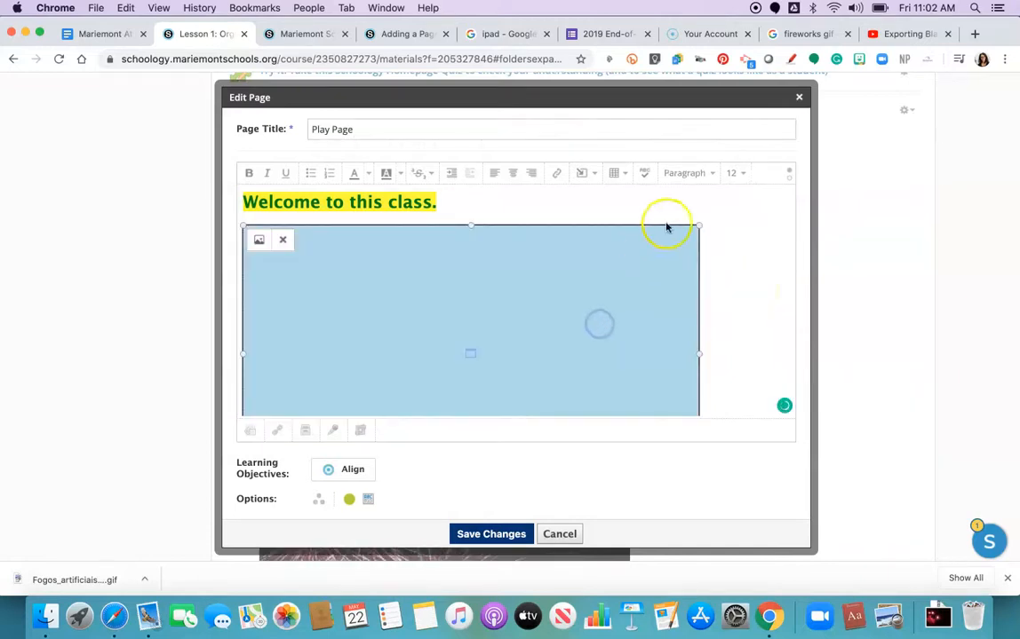
drag(699, 225, 624, 271)
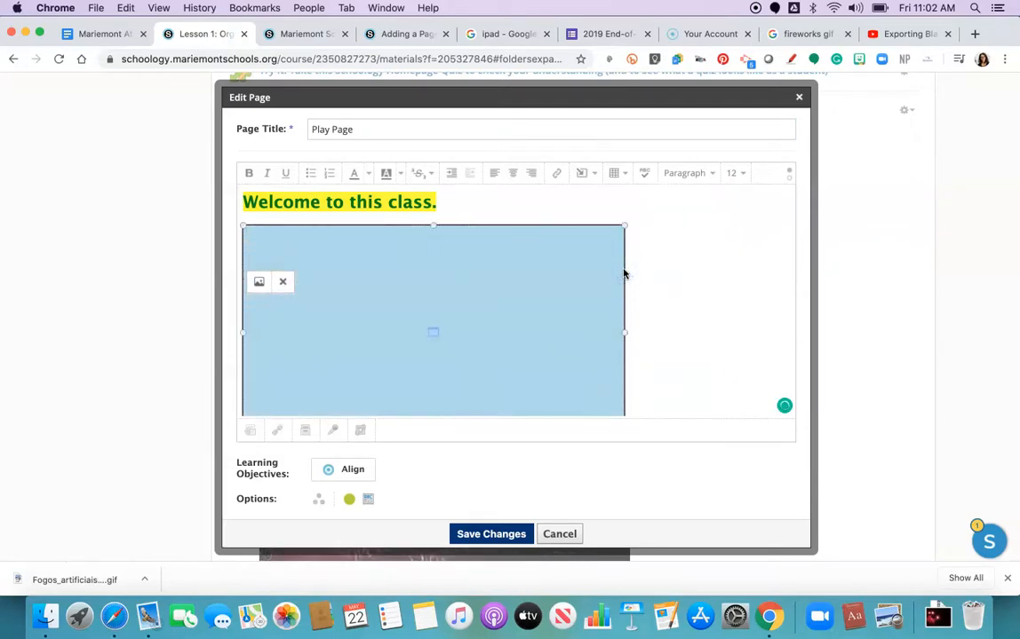
drag(625, 224, 530, 314)
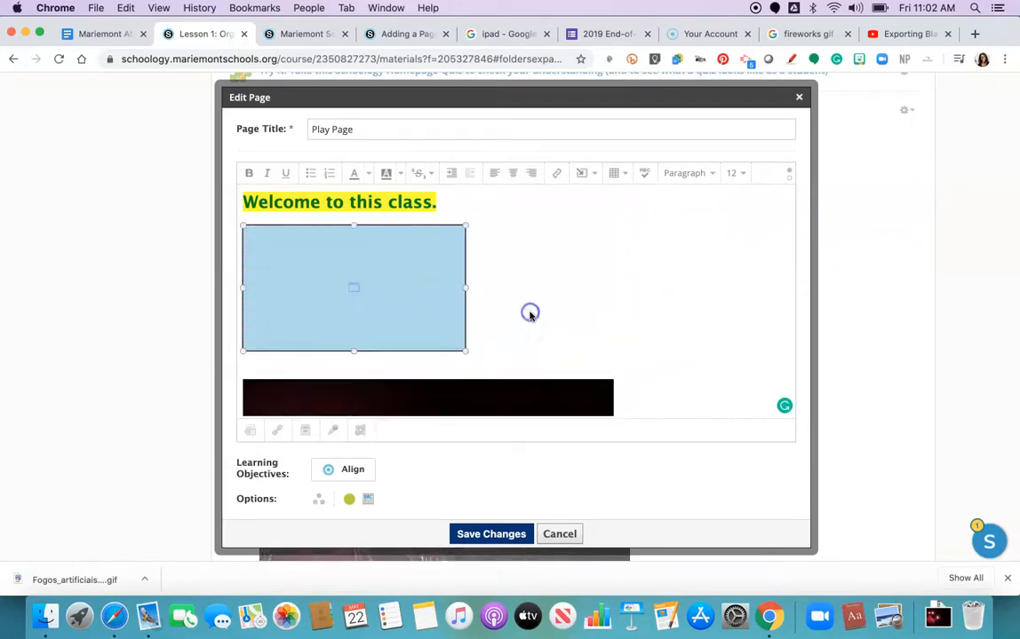
click(504, 535)
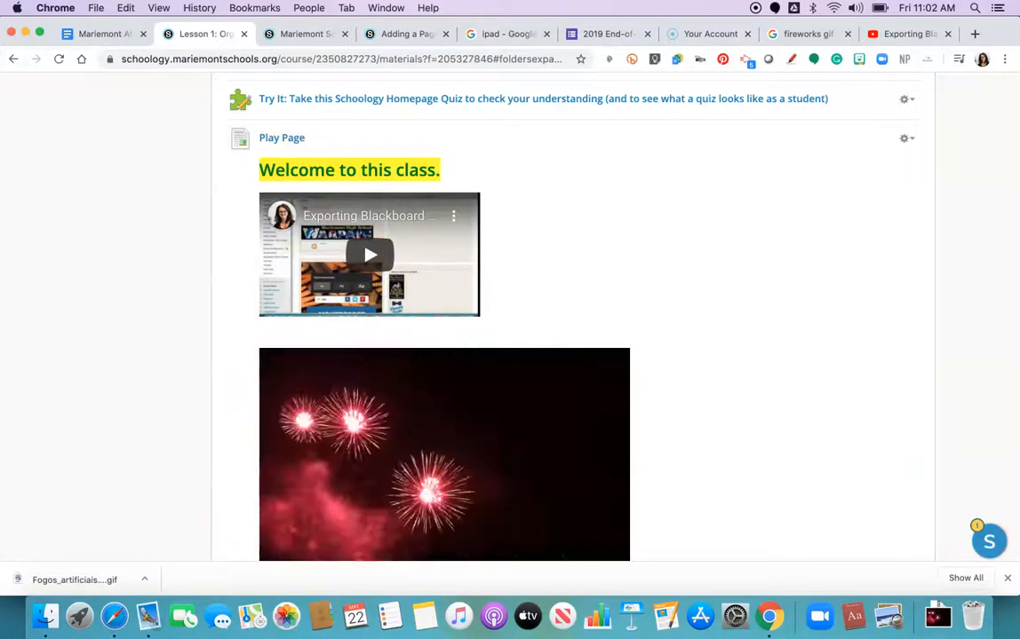
Step: Scroll through the lesson materials to review the resized video and the other embedded content
scroll(592, 228, down, 5)
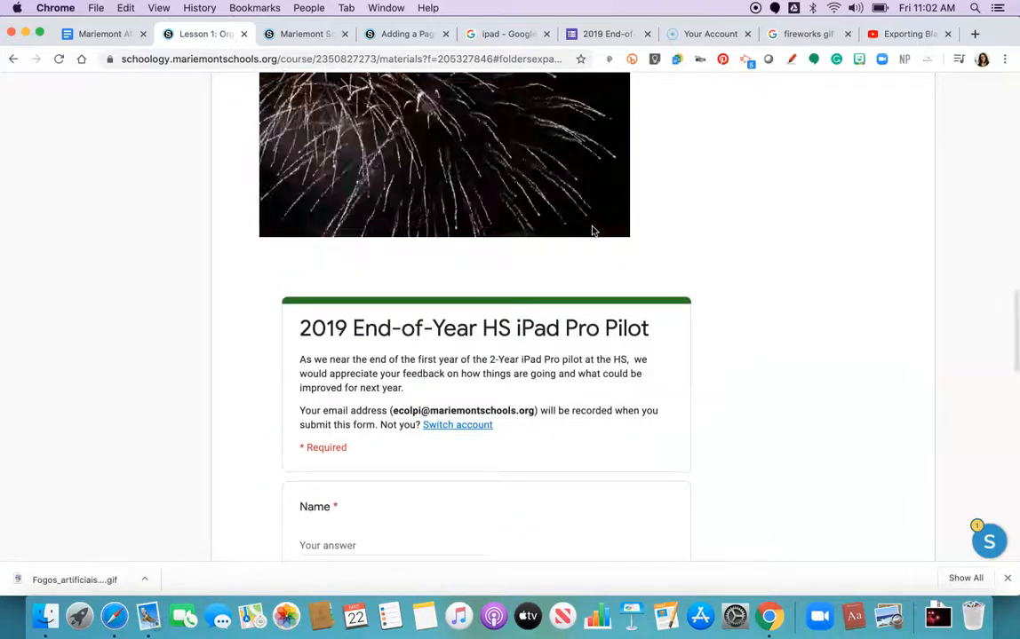
scroll(594, 231, up, 10)
scroll(593, 231, up, 5)
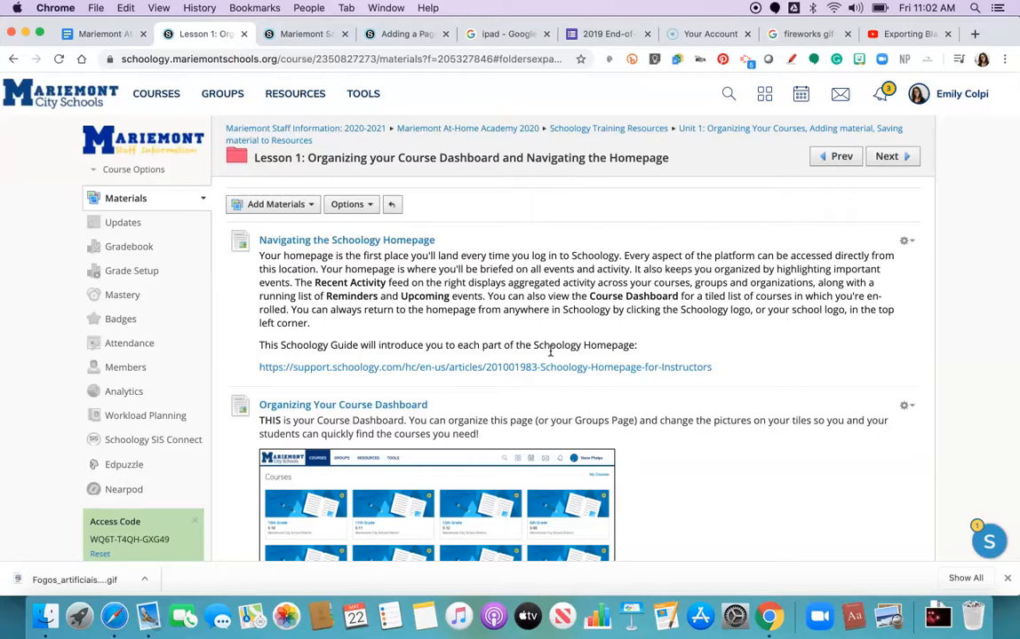
scroll(549, 351, down, 10)
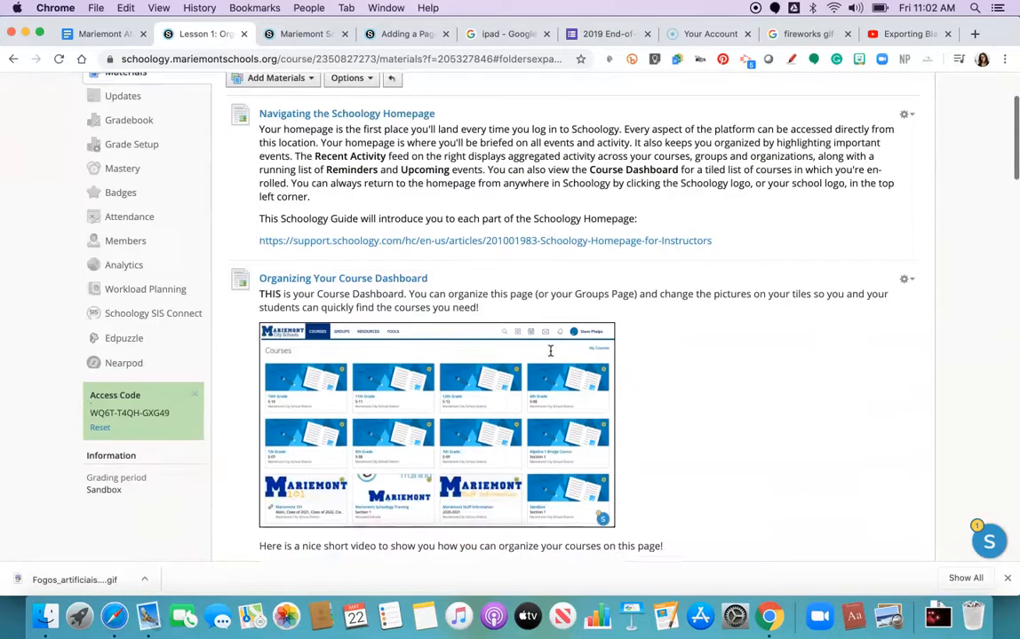
scroll(549, 351, down, 8)
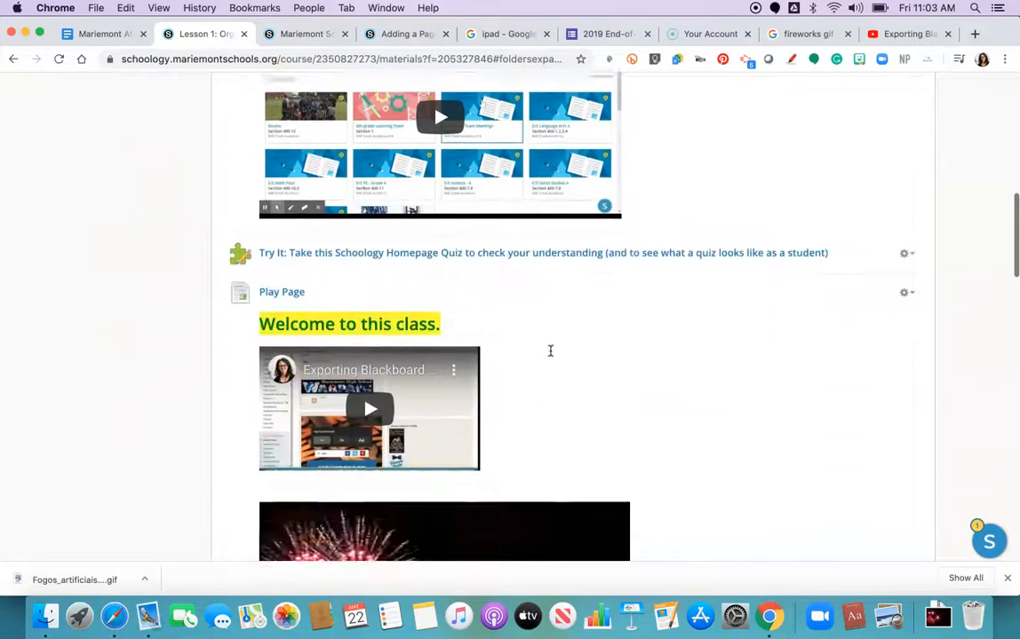